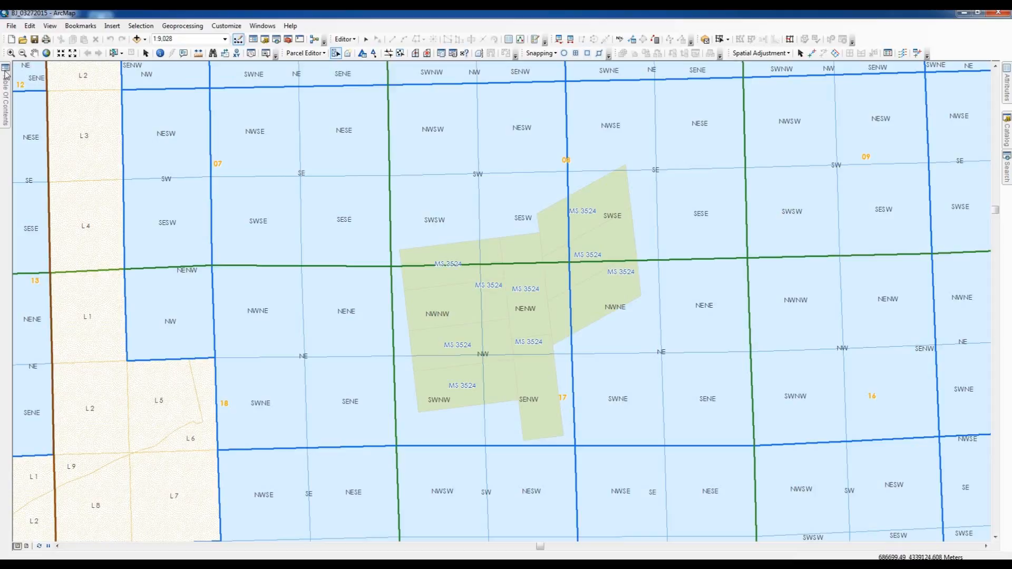
# Step: Check in the table of contents which parcel layers are selectable, leaving the list hidden again
pyautogui.moveTo(6, 72)
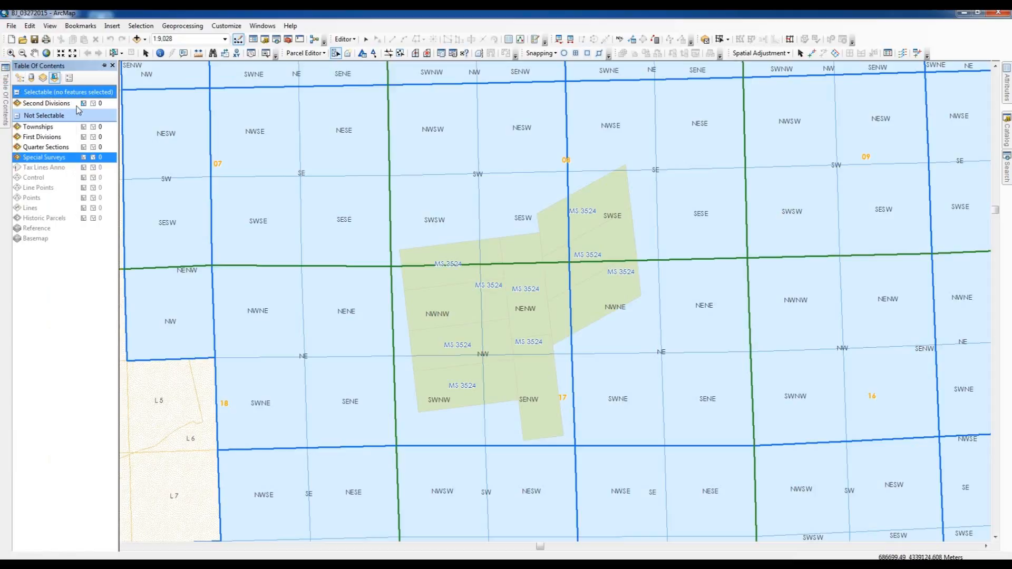
pyautogui.click(104, 65)
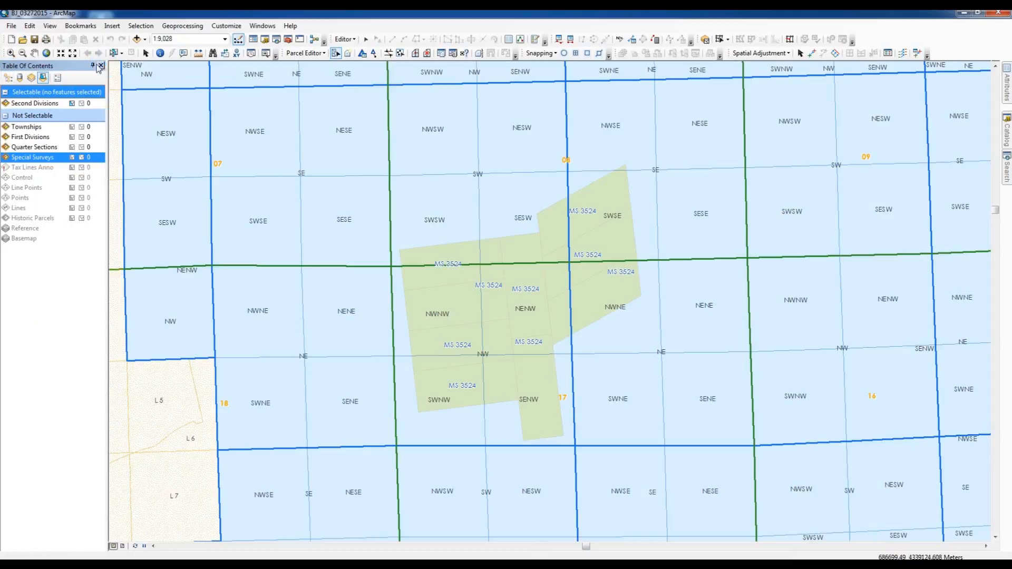
pyautogui.click(93, 65)
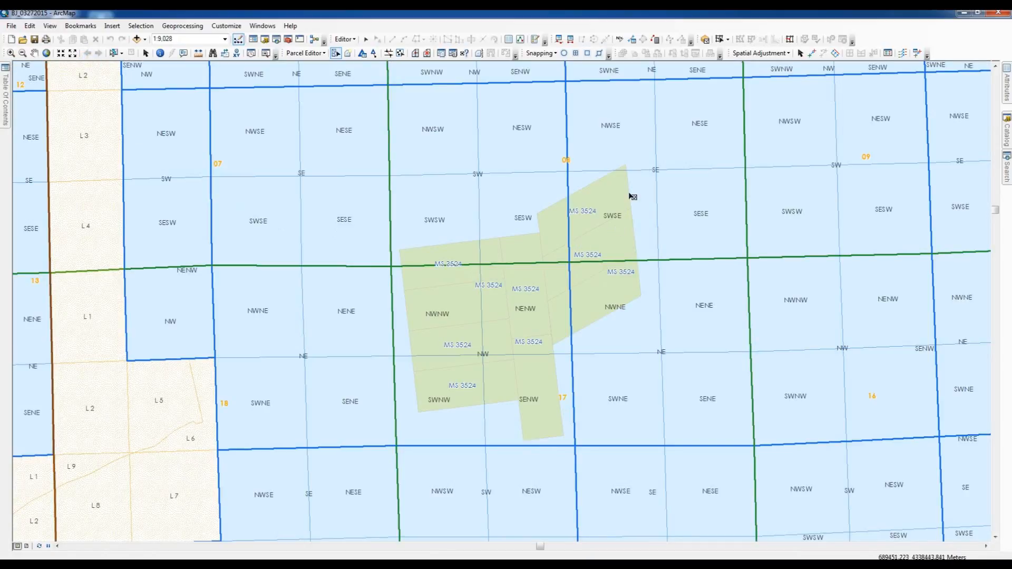
# Step: Select the nine second-division parcels that the MS 3524 mineral surveys overlap and start a Construct From Parent construction from them
pyautogui.click(634, 150)
pyautogui.moveTo(625, 217); pyautogui.dragTo(595, 321)
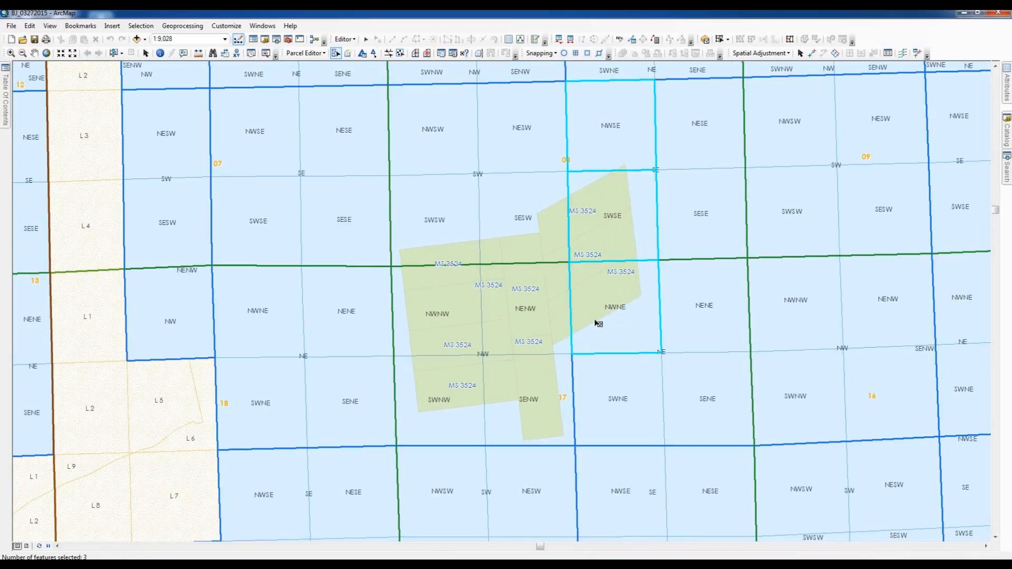
pyautogui.click(515, 228)
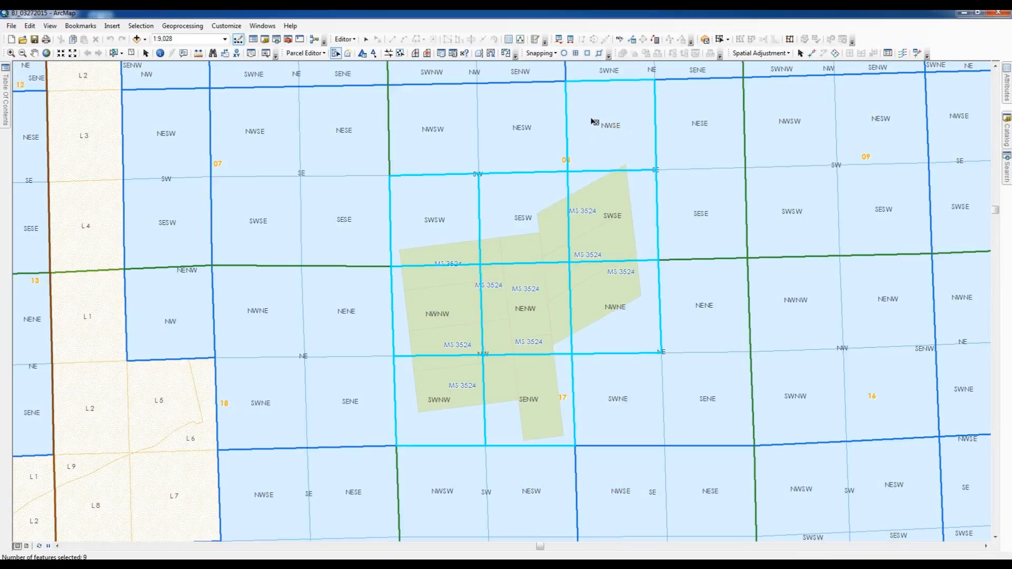
pyautogui.rightClick(558, 170)
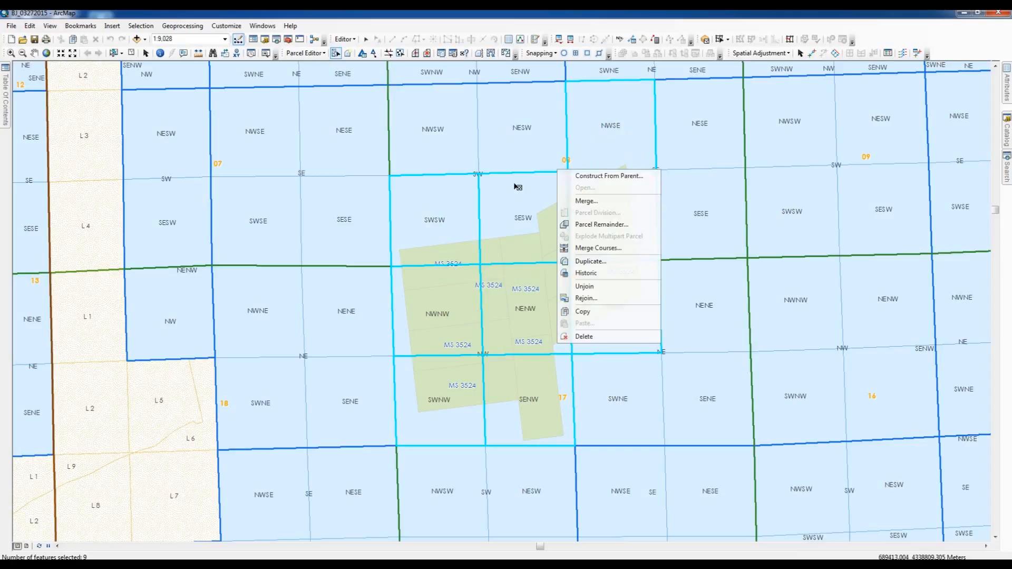
pyautogui.click(593, 177)
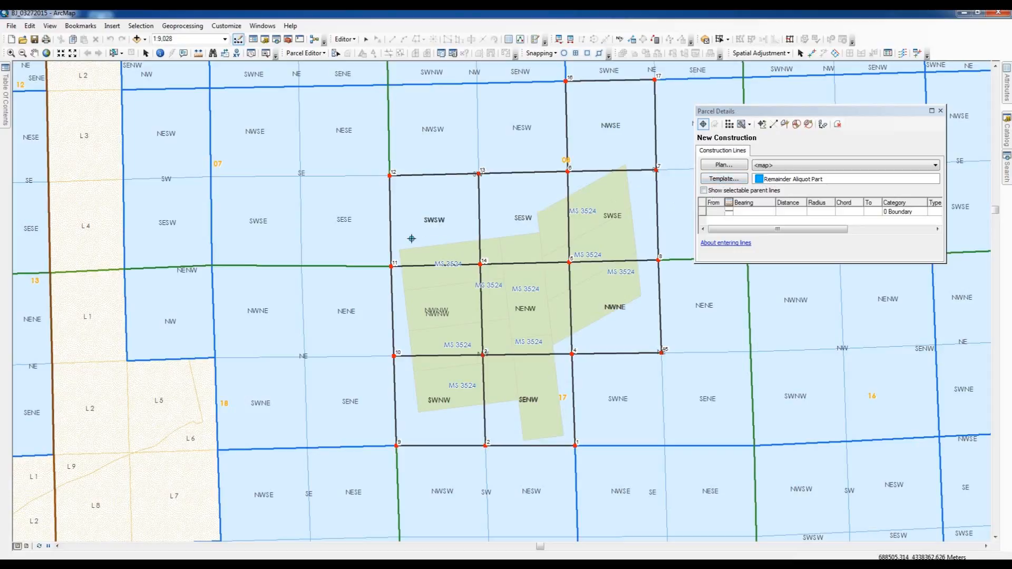
# Step: Trace the entire outer boundary of the MS 3524 survey block with construction lines snapped to its corners, closing at the northwest starting corner
pyautogui.click(400, 249)
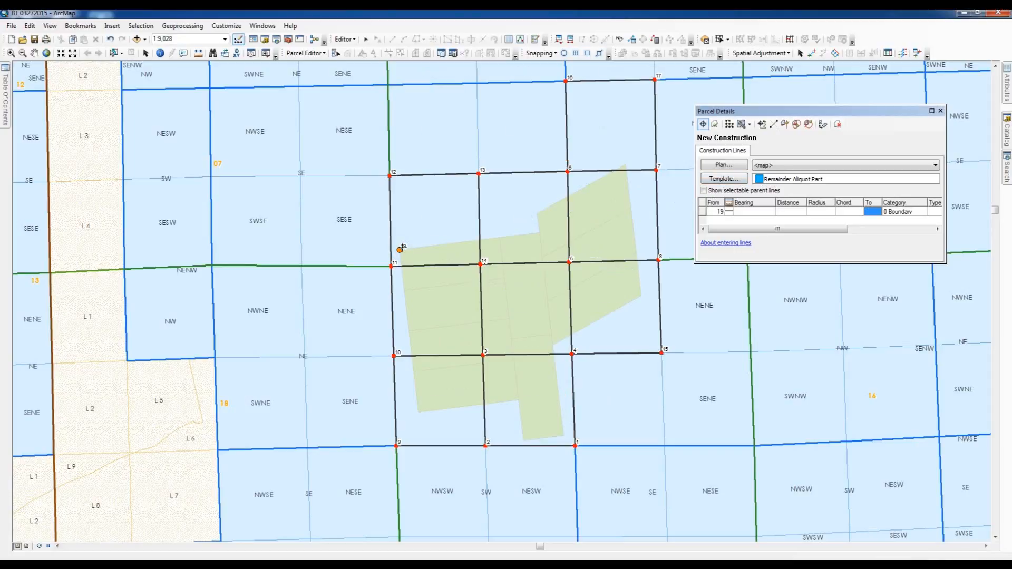
pyautogui.click(499, 238)
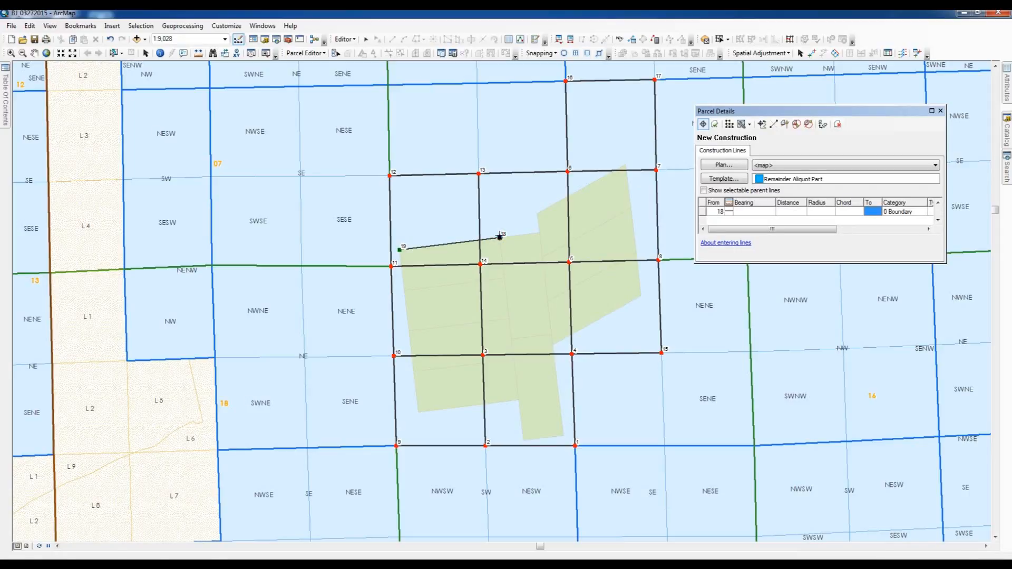
pyautogui.click(540, 233)
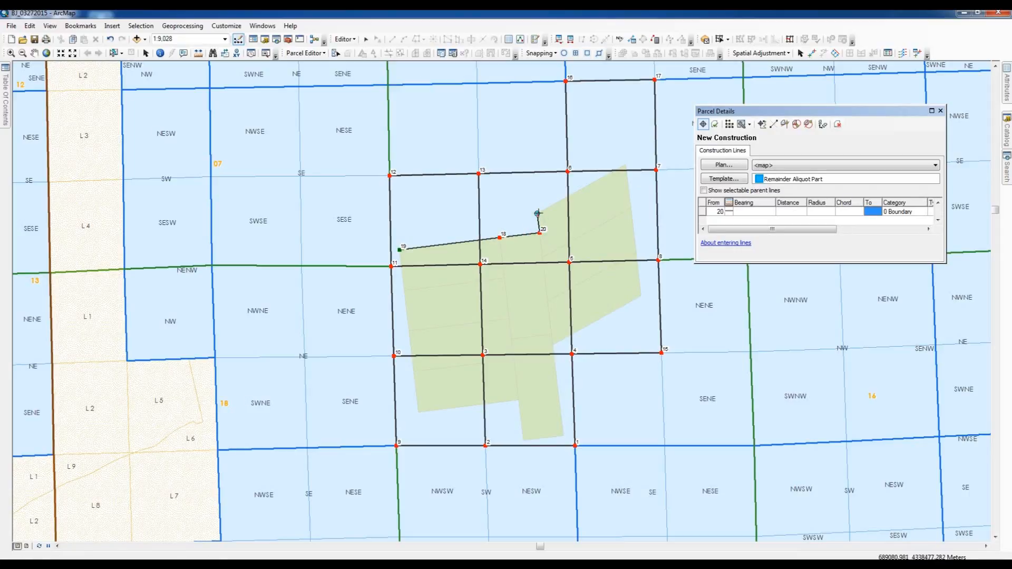
pyautogui.click(537, 213)
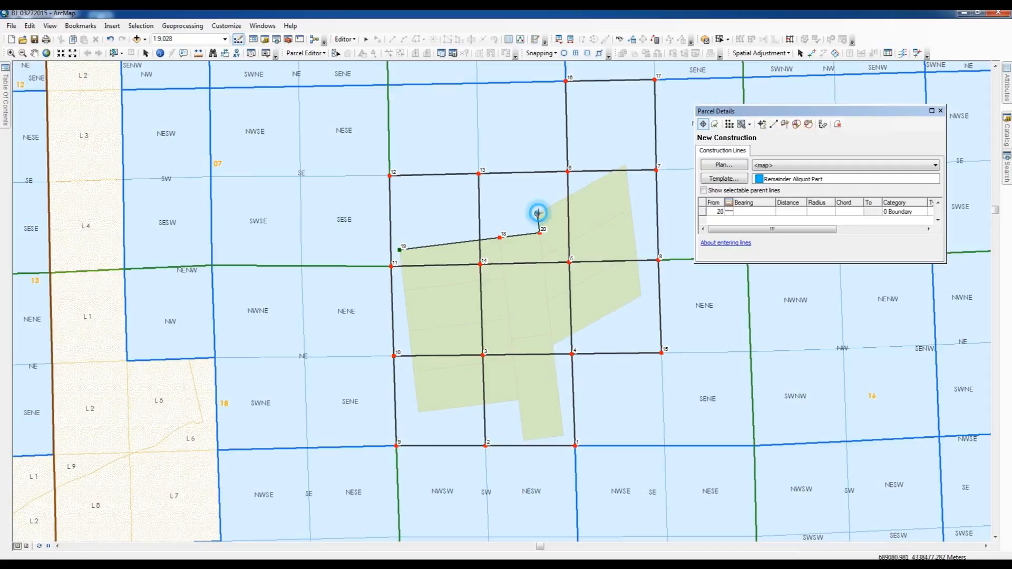
pyautogui.click(627, 164)
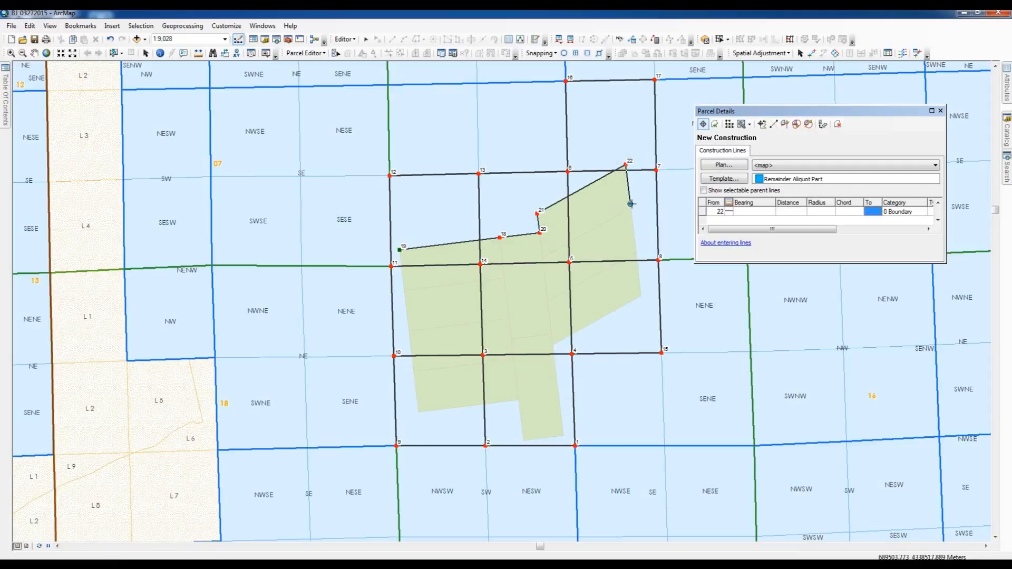
pyautogui.click(632, 208)
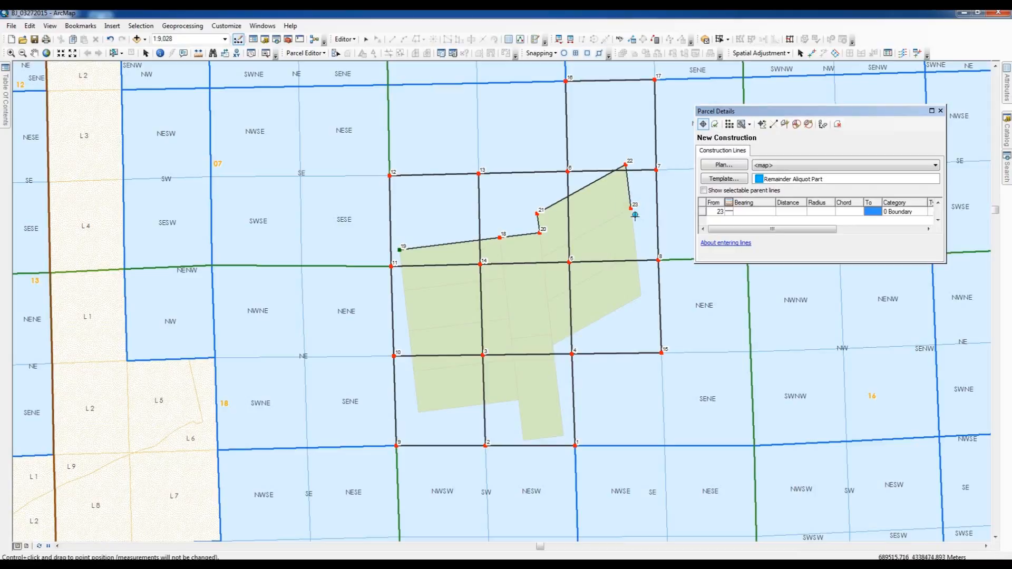
pyautogui.click(636, 252)
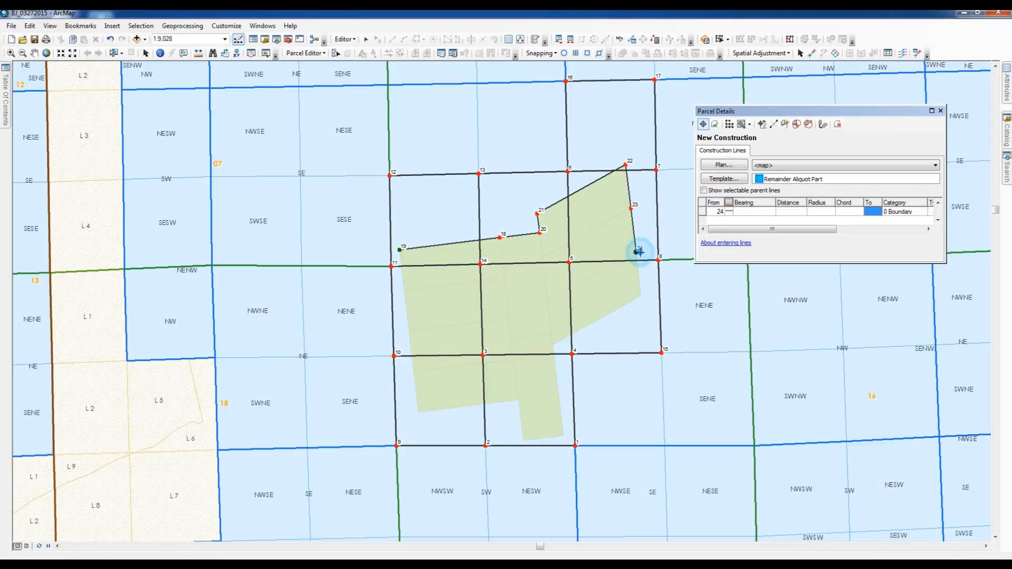
pyautogui.click(641, 295)
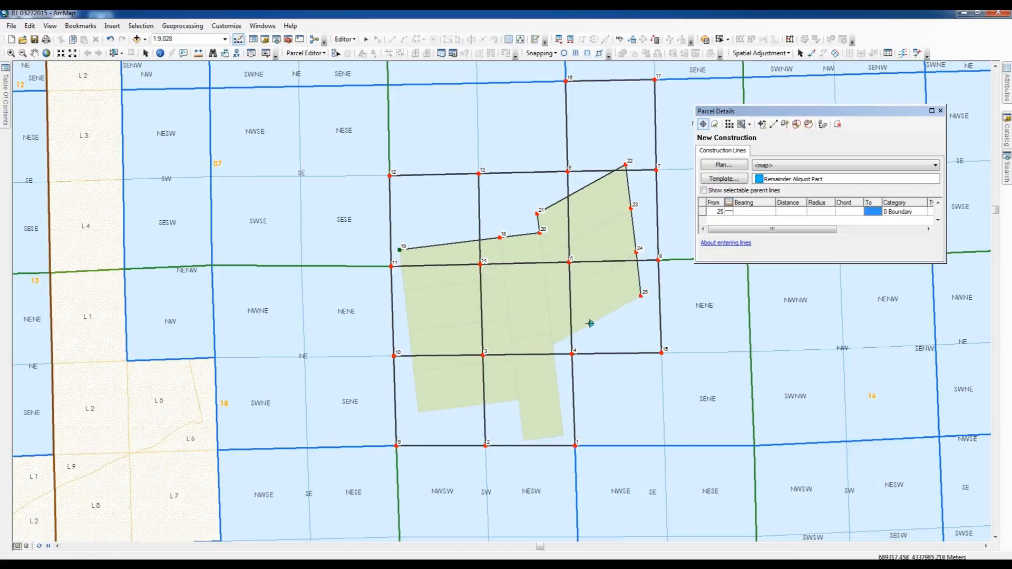
pyautogui.click(553, 345)
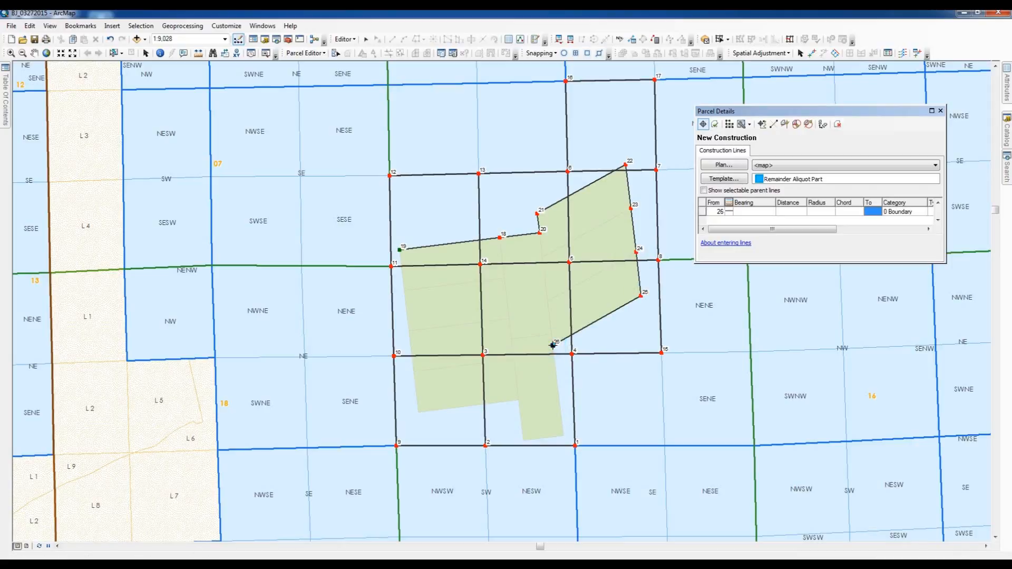
pyautogui.click(563, 435)
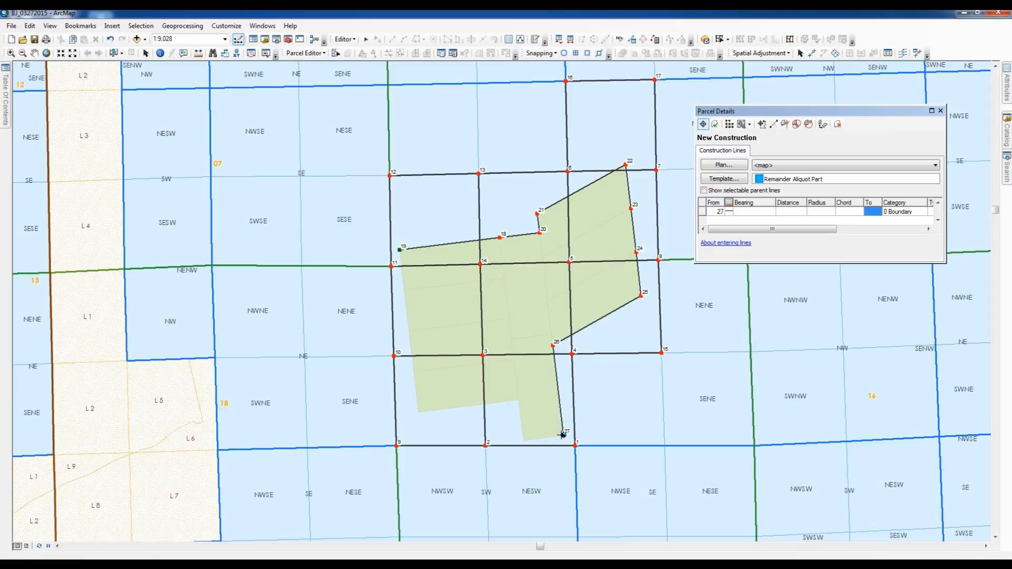
pyautogui.click(523, 439)
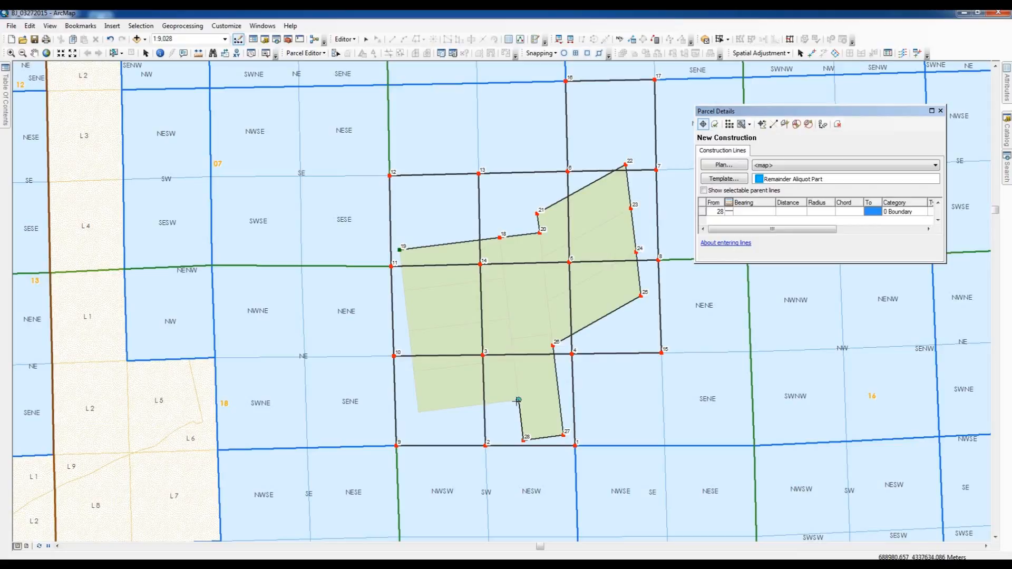
pyautogui.click(517, 399)
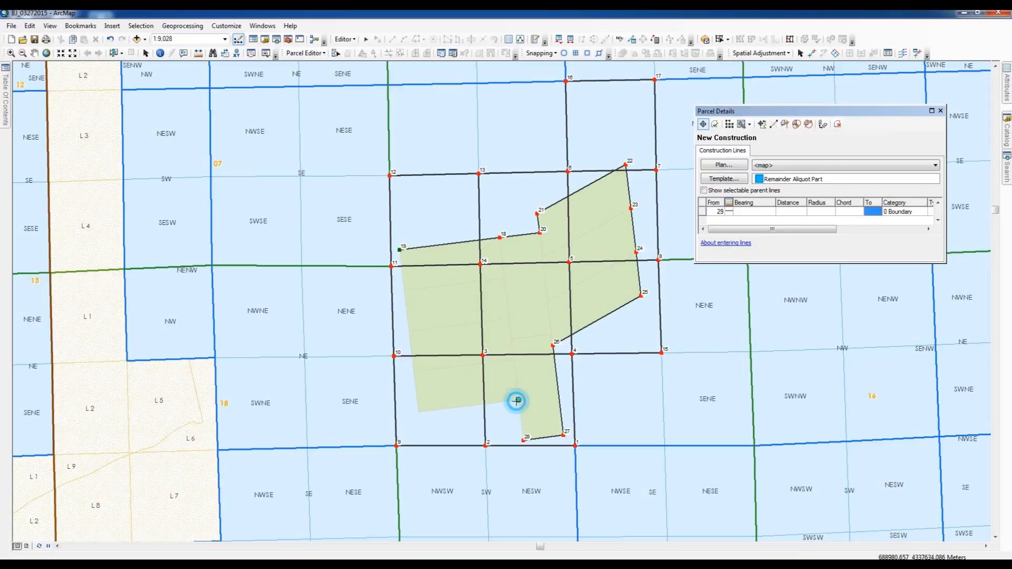
pyautogui.click(418, 412)
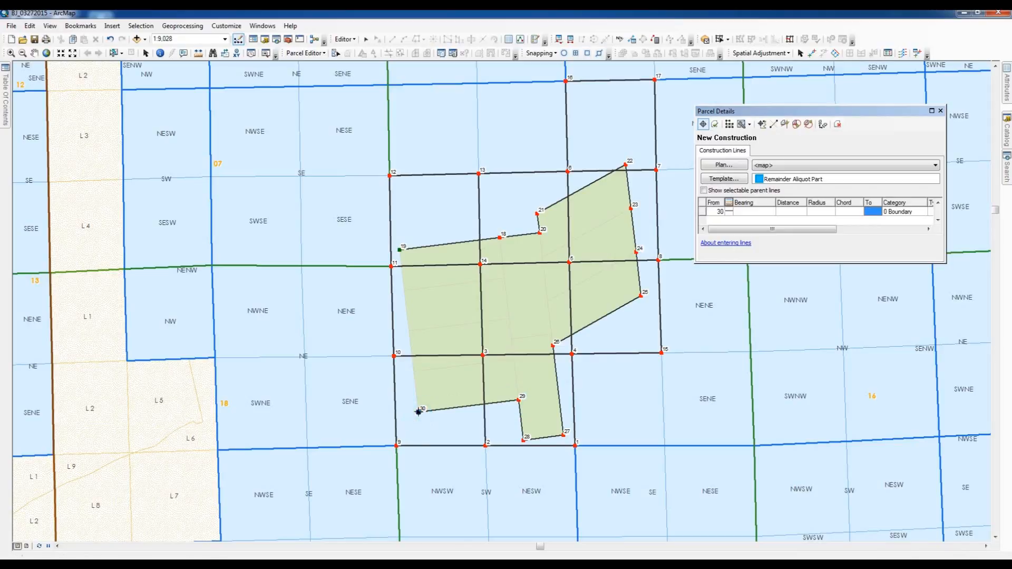
pyautogui.click(413, 372)
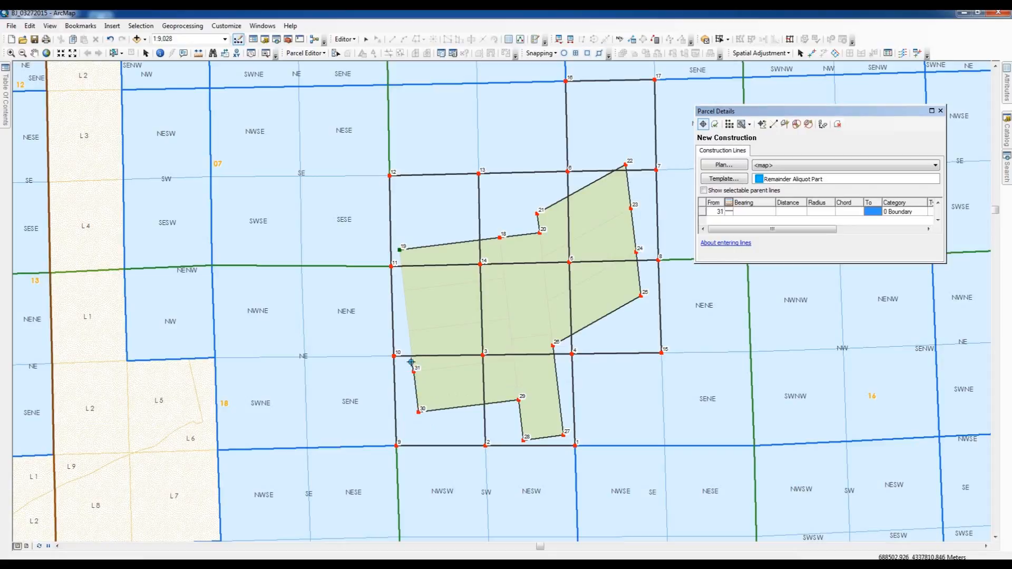
pyautogui.click(408, 331)
pyautogui.click(405, 290)
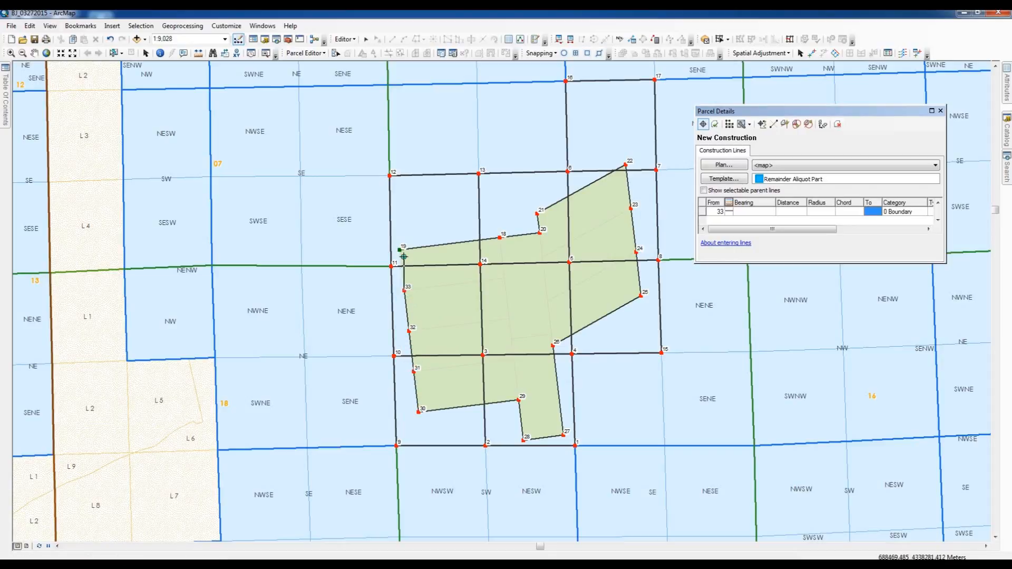
pyautogui.click(399, 247)
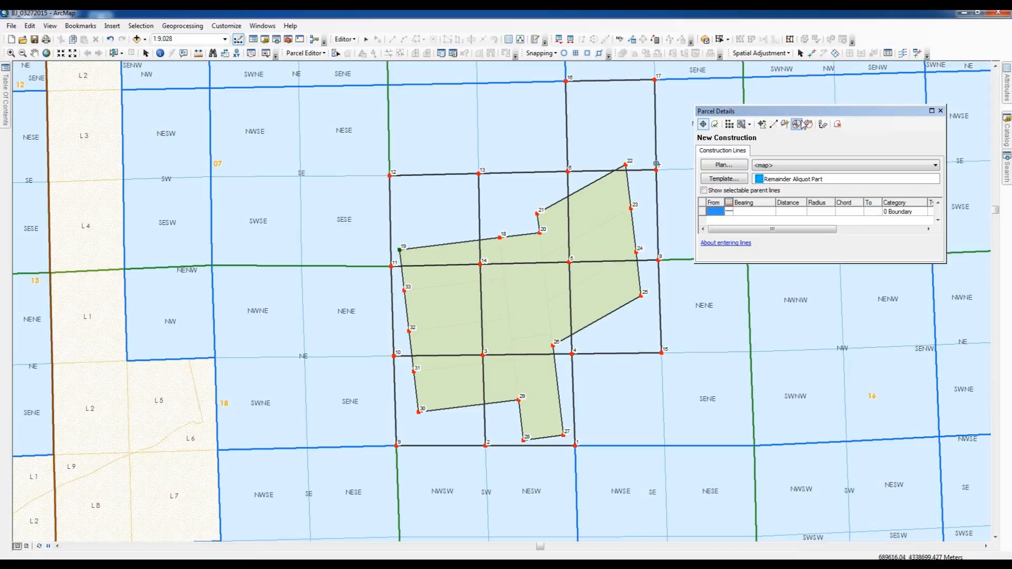
# Step: Build the parcels from the construction lines while keeping all parcels current, then close the parcel details and clear the selection
pyautogui.click(750, 125)
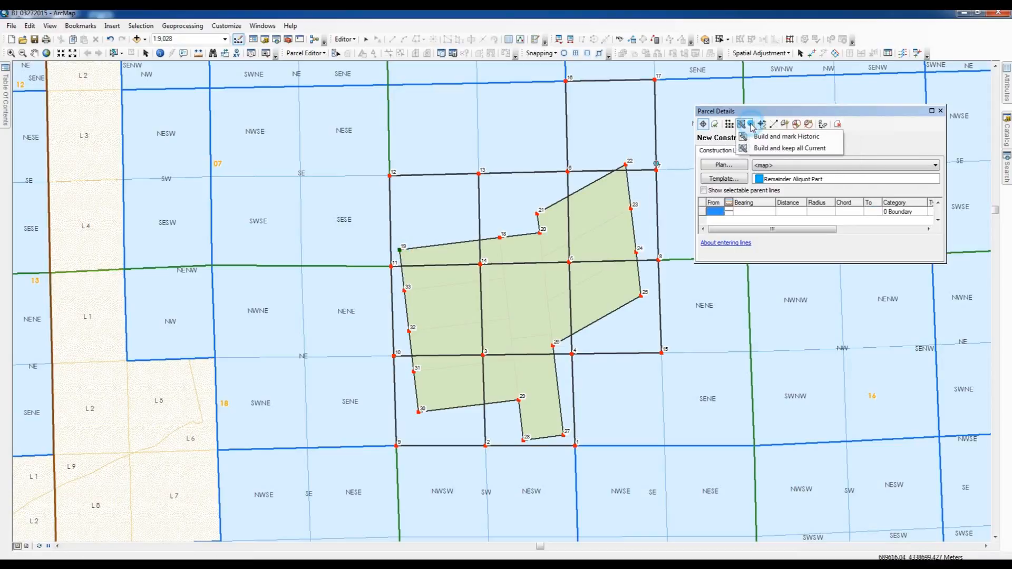
pyautogui.click(773, 150)
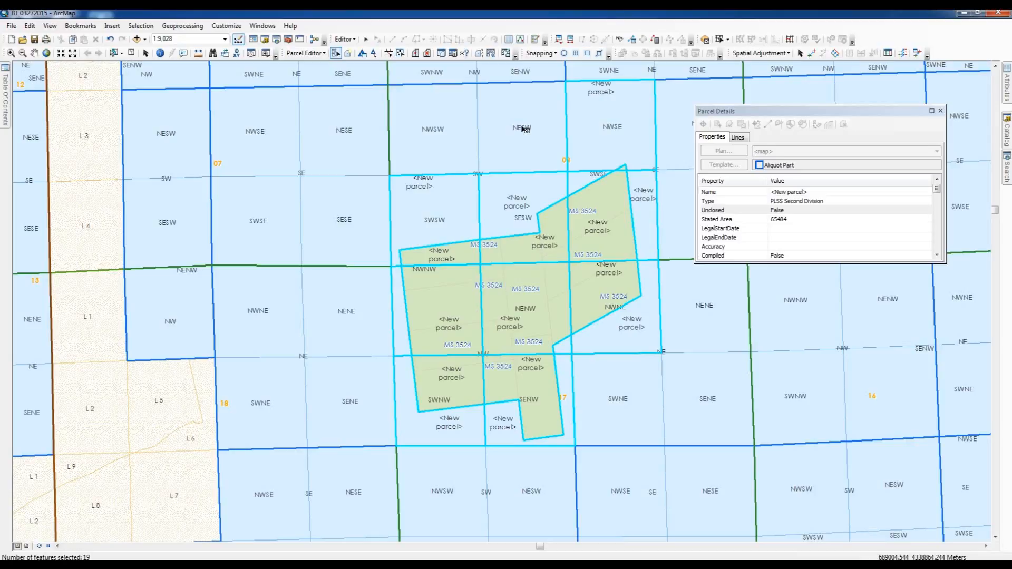
pyautogui.click(940, 112)
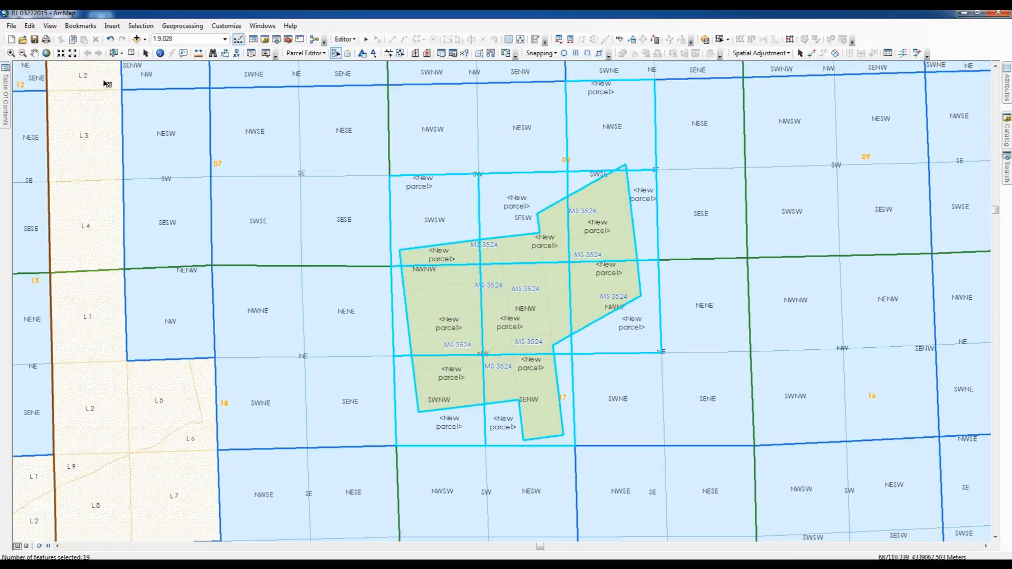
pyautogui.click(132, 53)
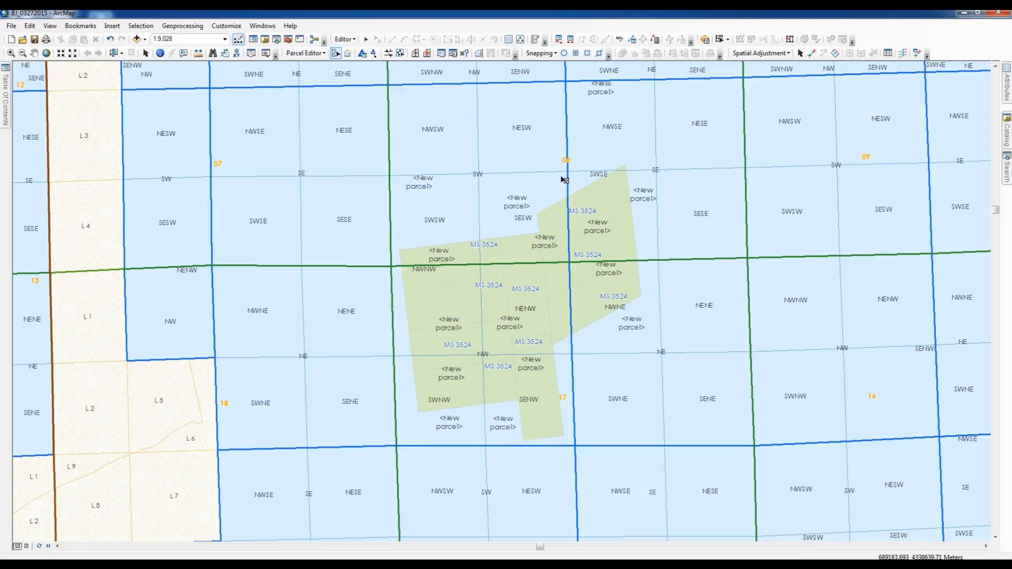
# Step: Select the original SWSW parcel among the overlapping second divisions in section 08 and delete it
pyautogui.click(422, 197)
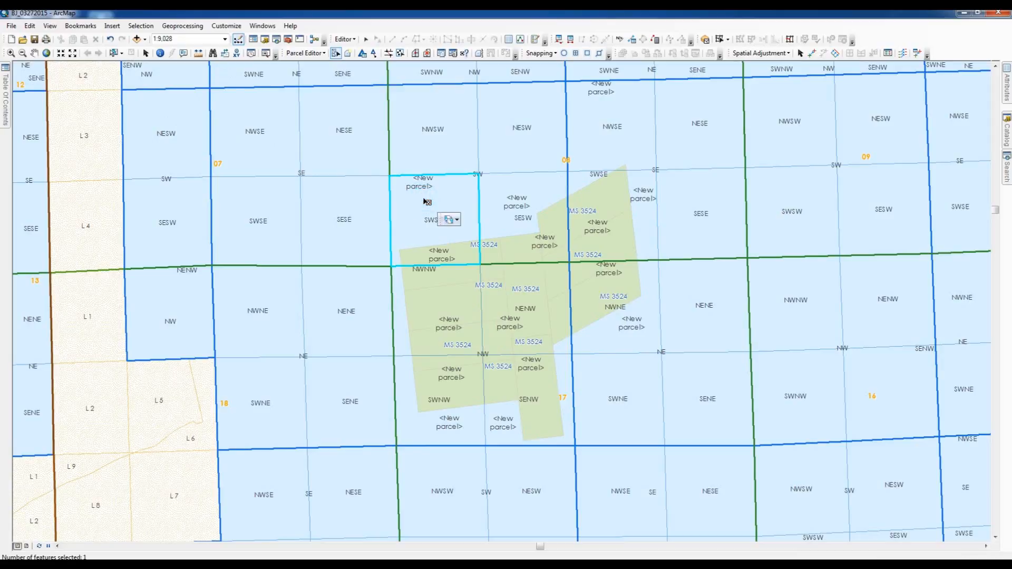
pyautogui.click(458, 222)
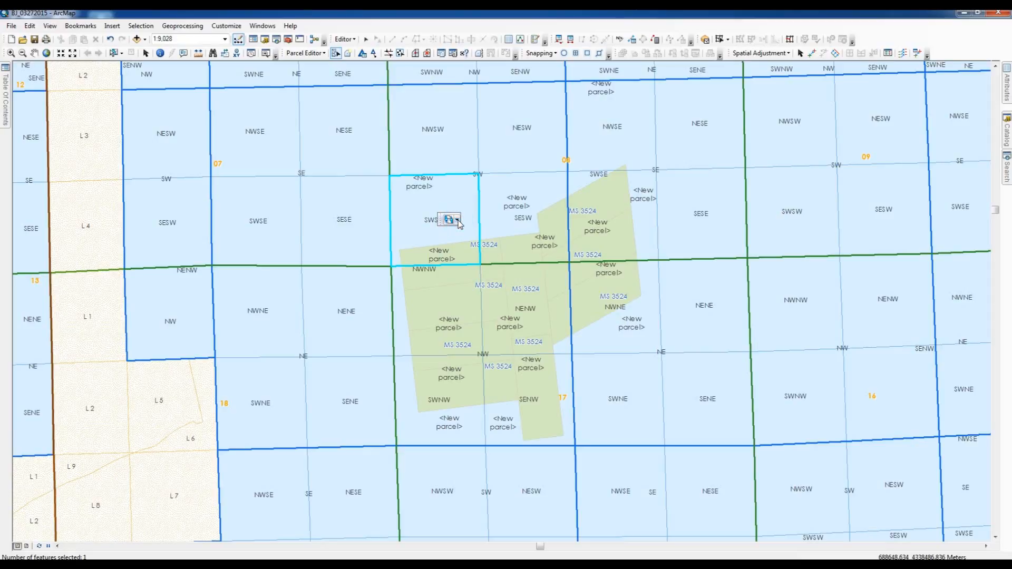
pyautogui.click(458, 222)
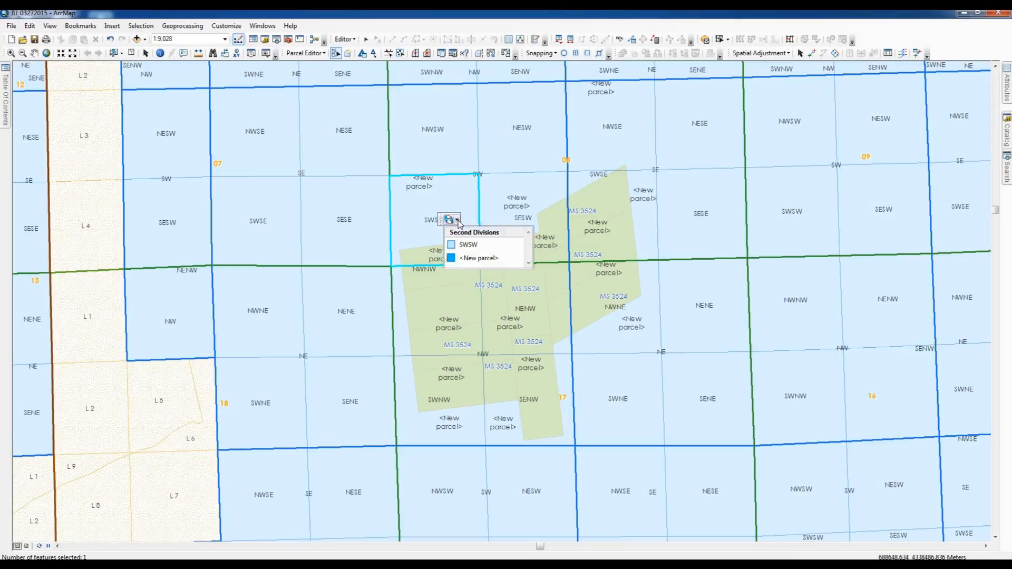
pyautogui.click(458, 223)
pyautogui.click(458, 222)
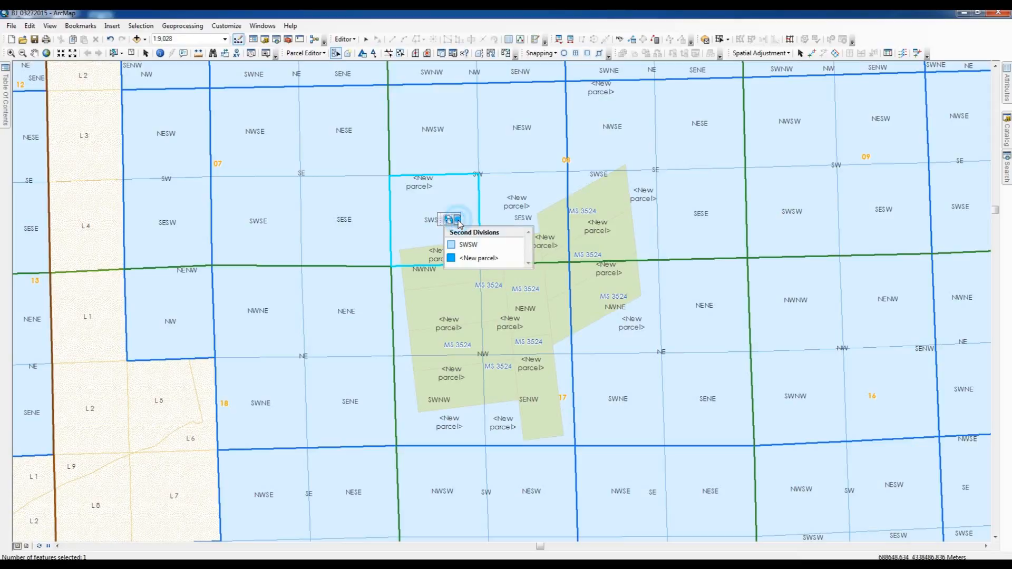
pyautogui.click(464, 247)
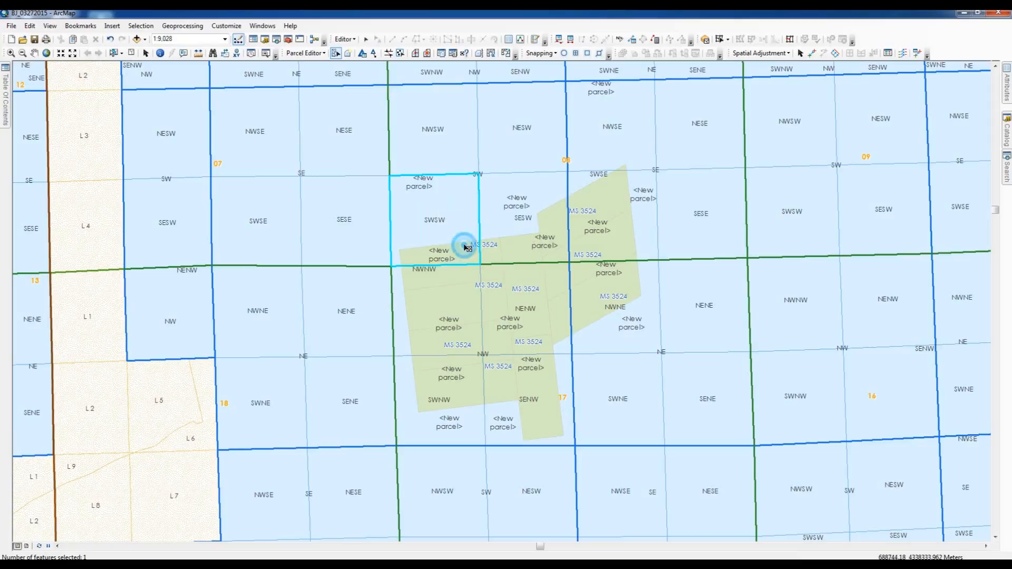
pyautogui.rightClick(454, 208)
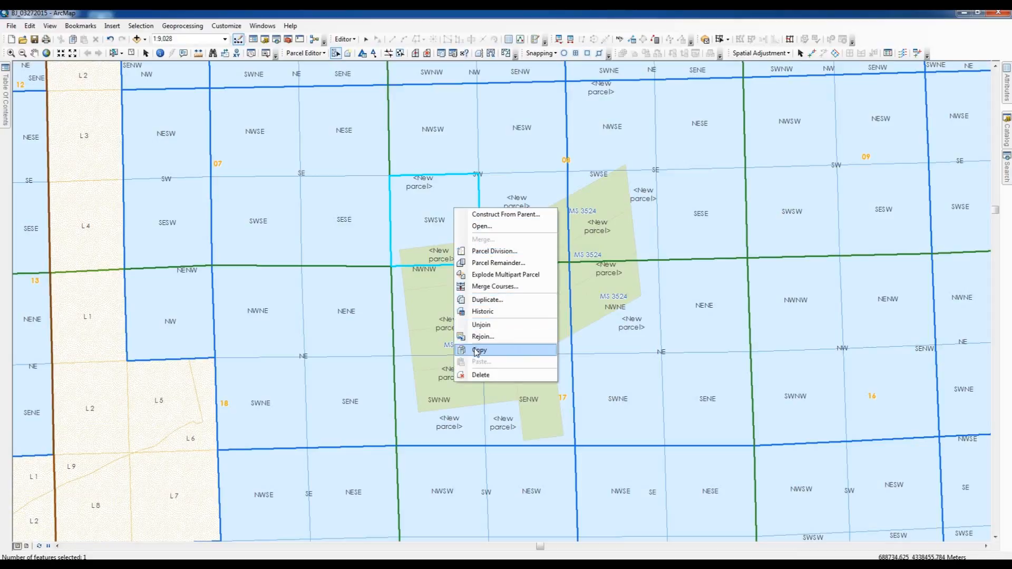
pyautogui.click(476, 375)
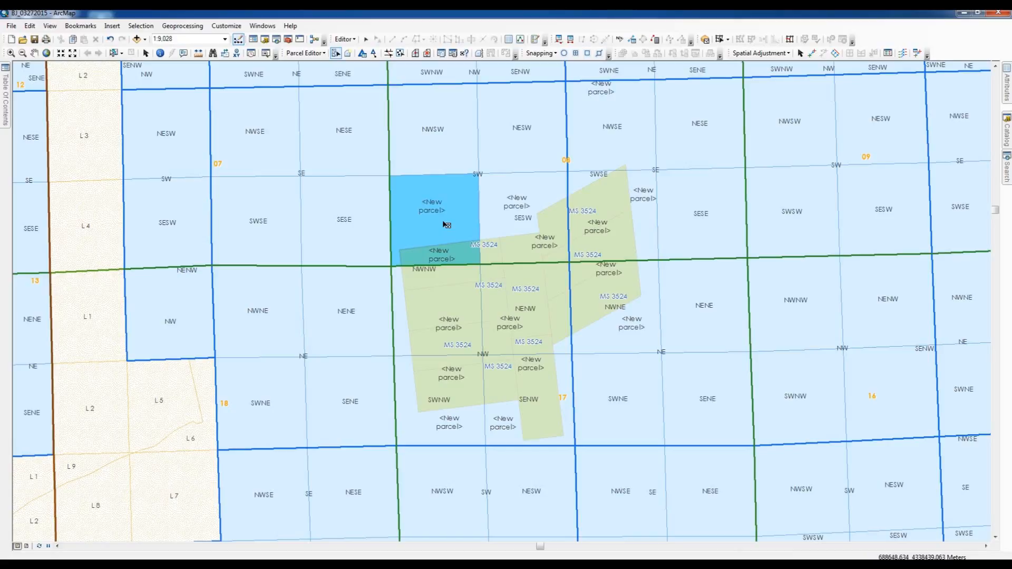
# Step: Select the original SESW parcel among the overlapping second divisions in section 08 and delete it
pyautogui.click(518, 204)
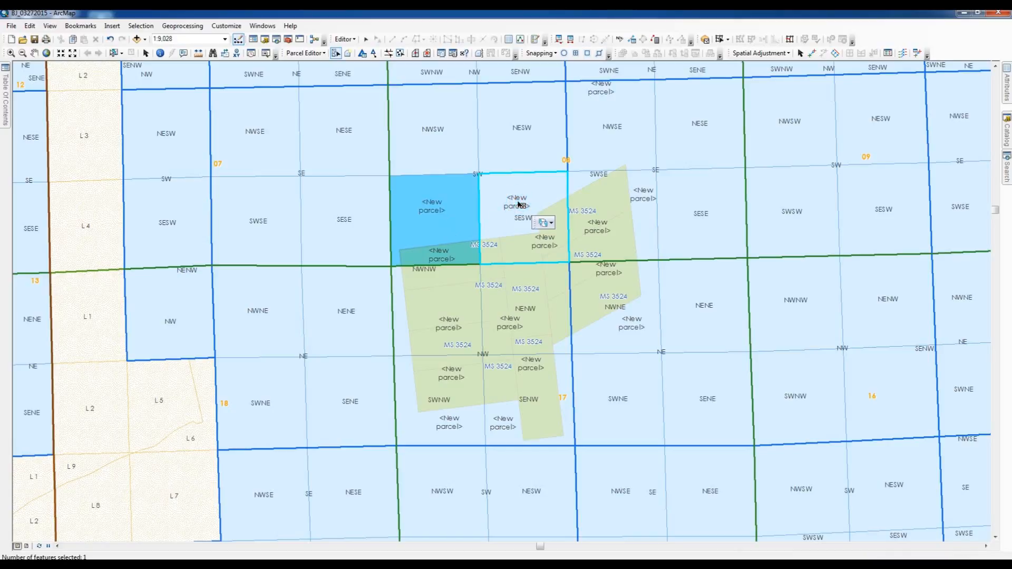
pyautogui.click(551, 224)
pyautogui.click(555, 252)
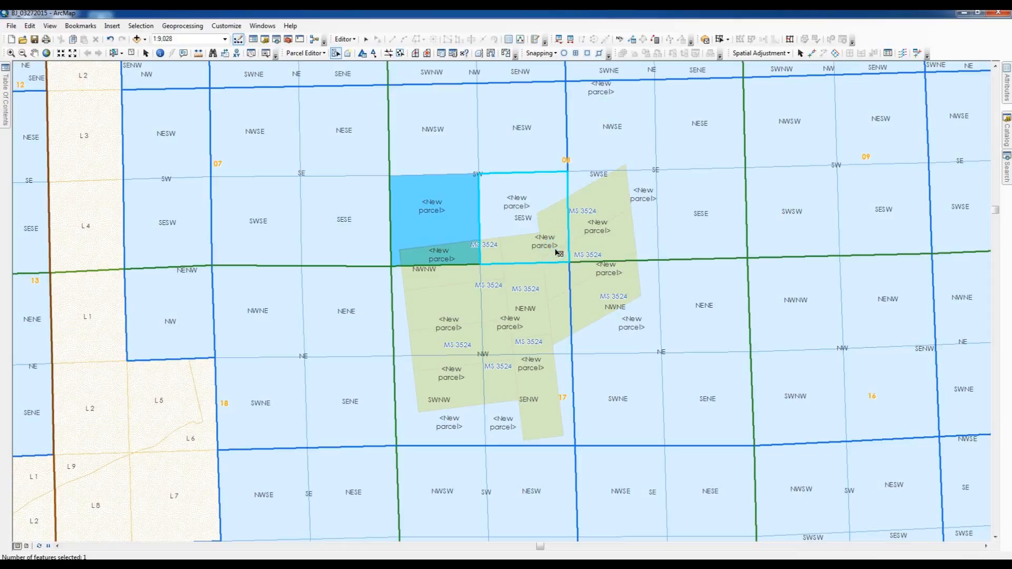
pyautogui.rightClick(519, 198)
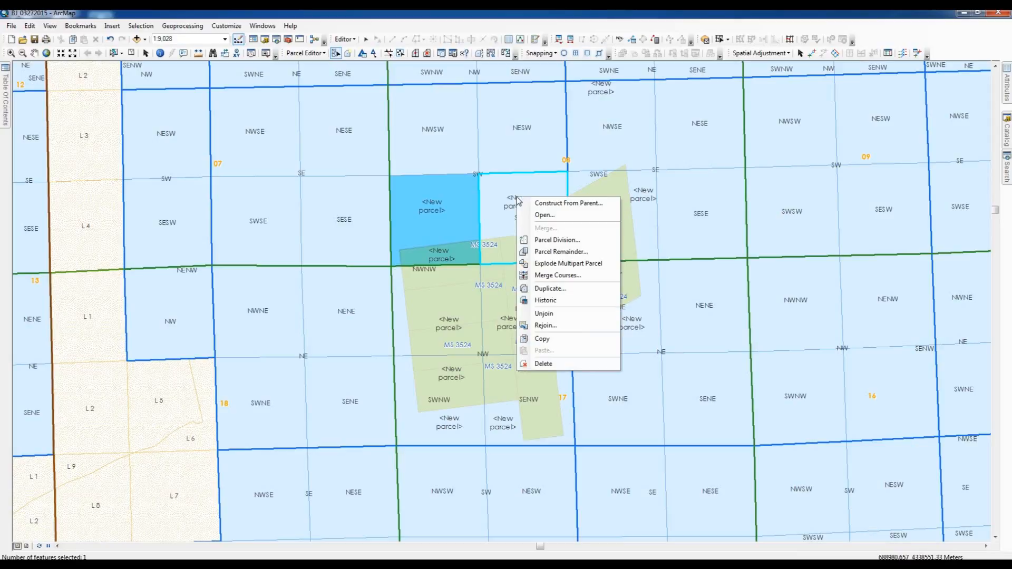
pyautogui.click(543, 365)
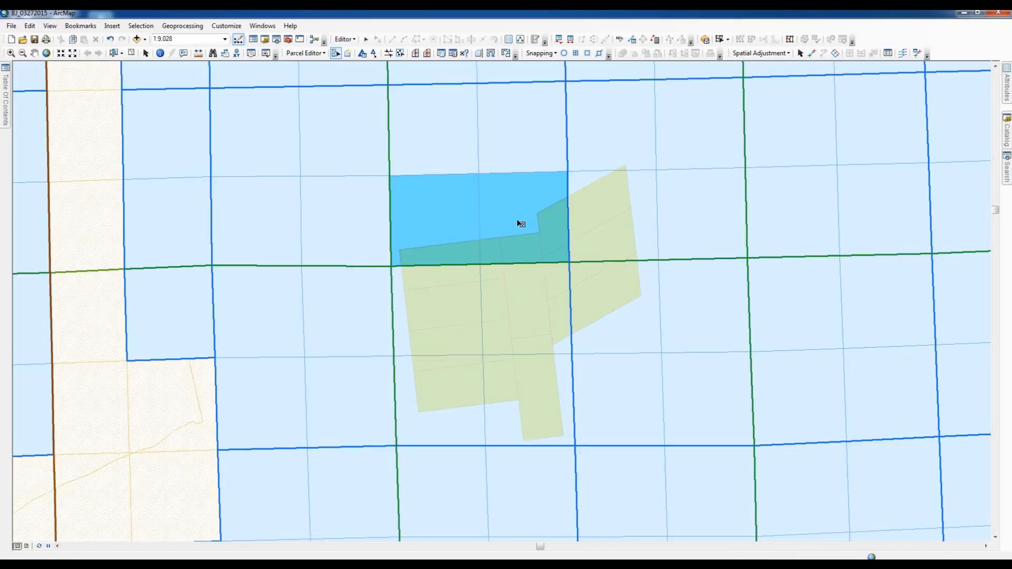
# Step: Select the original NWSE parcel among the overlapping second divisions in section 08 and delete it
pyautogui.click(600, 153)
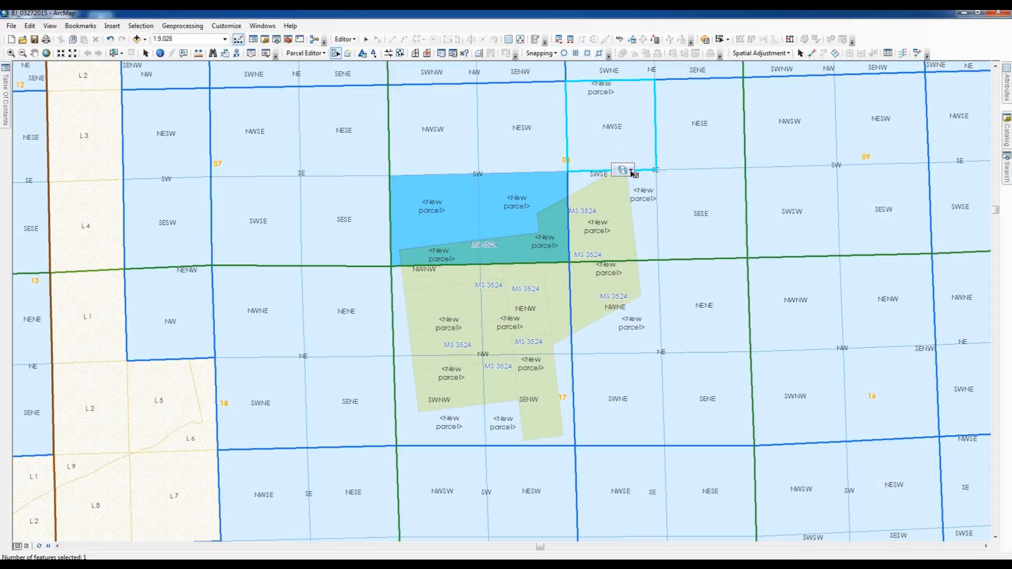
pyautogui.click(631, 170)
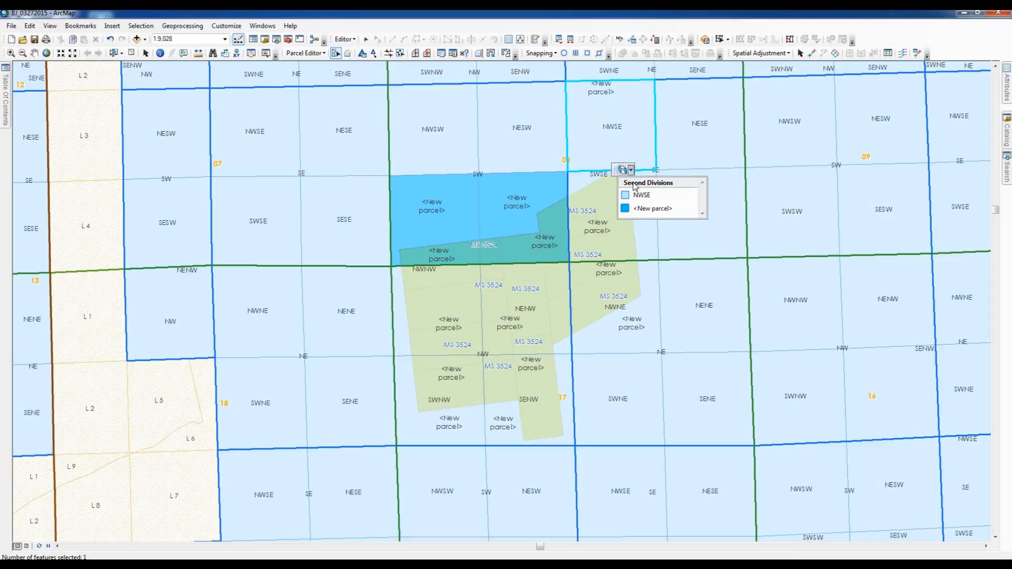
pyautogui.click(638, 195)
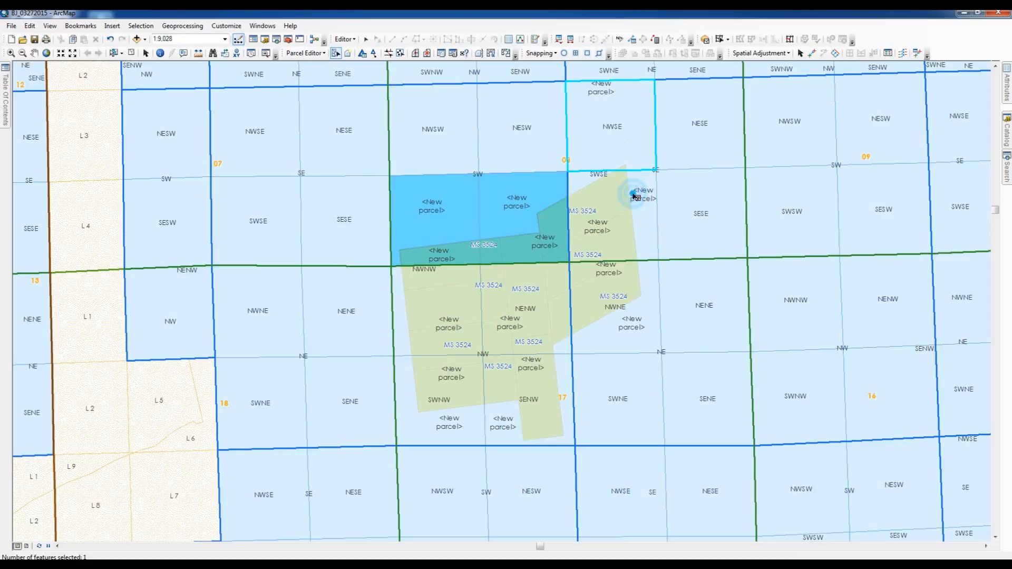
pyautogui.rightClick(613, 149)
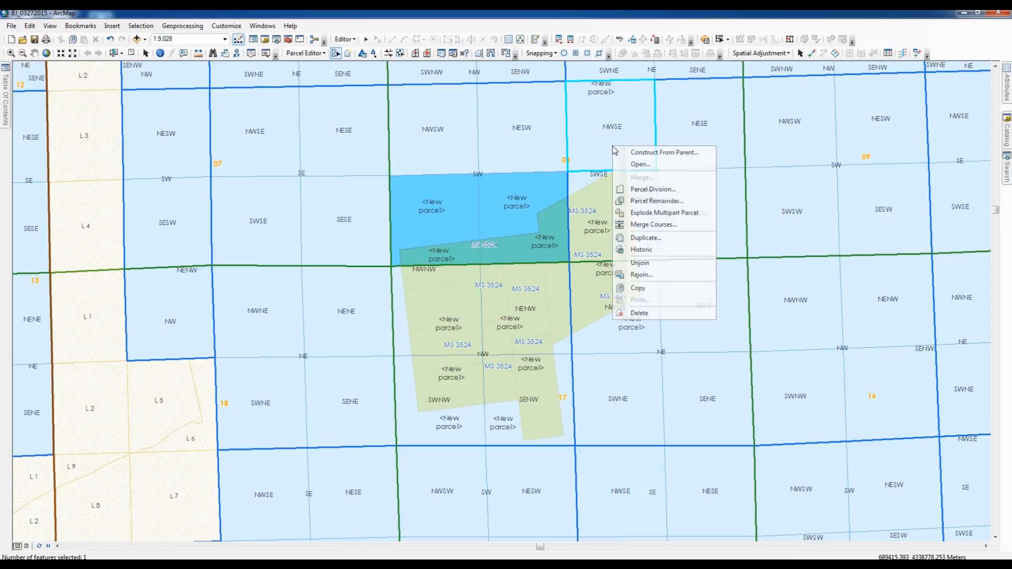
pyautogui.click(639, 313)
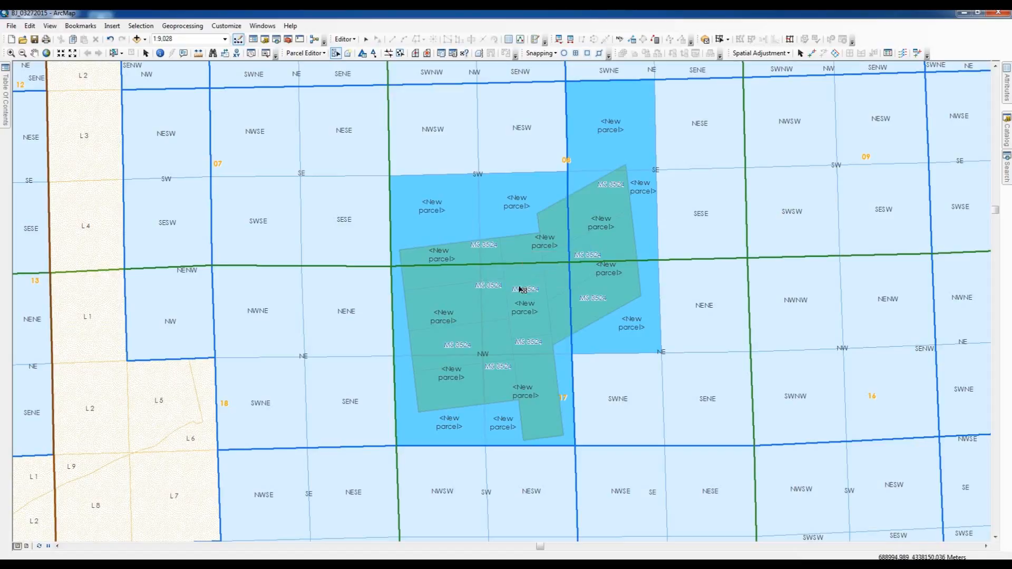
# Step: Select all nine new second-division parcels lying inside the MS 3524 survey boundary and delete them
pyautogui.moveTo(578, 252); pyautogui.dragTo(473, 296)
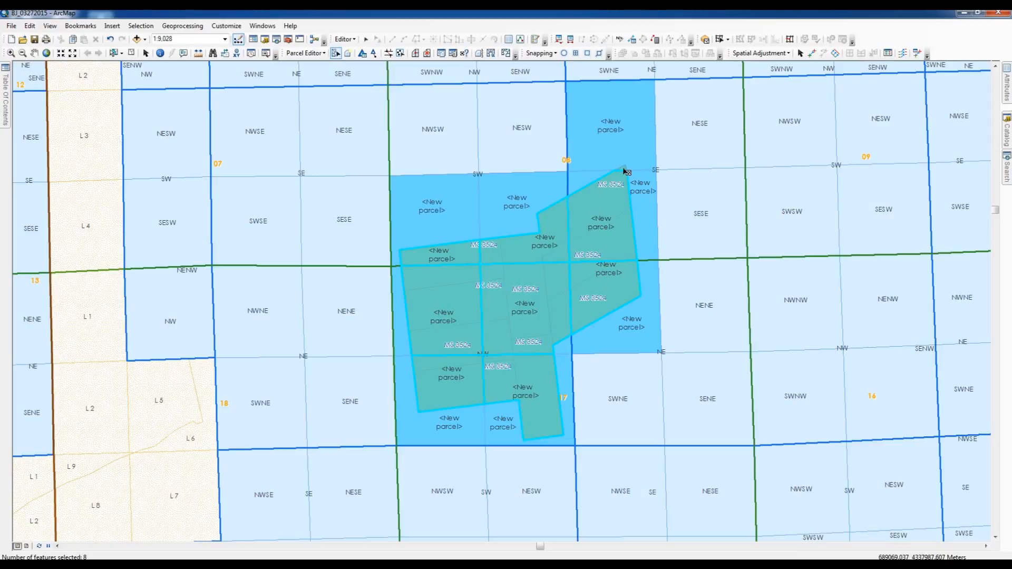
pyautogui.keyDown('shift'); pyautogui.click(624, 168); pyautogui.keyUp('shift')
pyautogui.click(491, 313)
pyautogui.rightClick(491, 312)
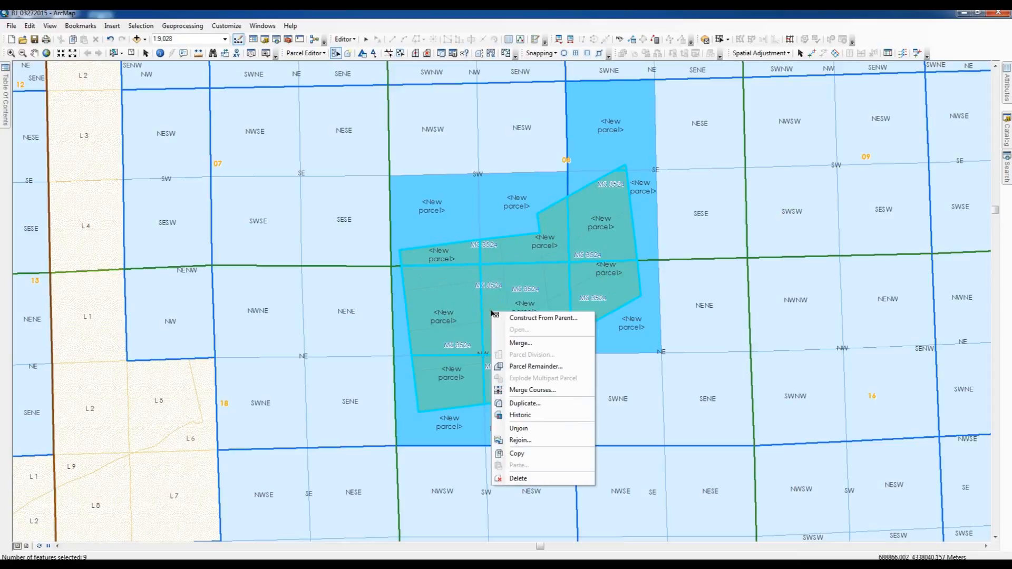
pyautogui.click(518, 478)
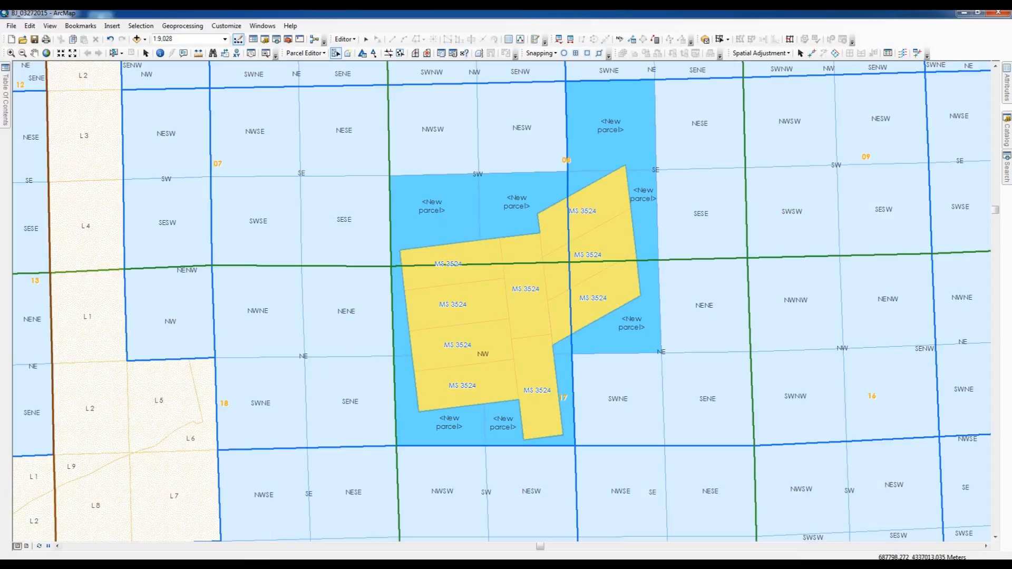
# Step: Select the unnamed remainder parcel in the SWSW of section 08 and set the Measure tool to measure area in acres
pyautogui.moveTo(256, 565)
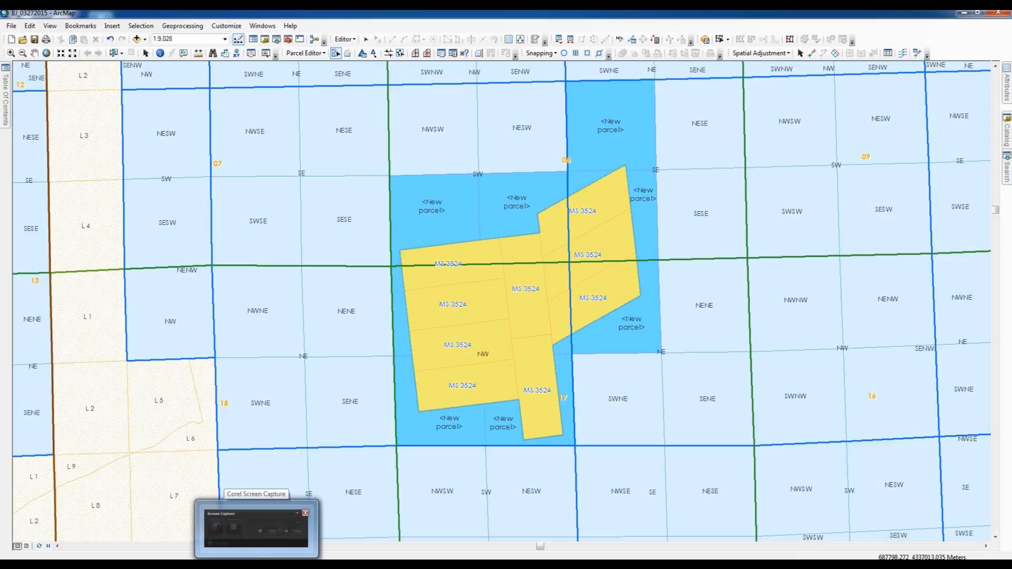
pyautogui.click(437, 222)
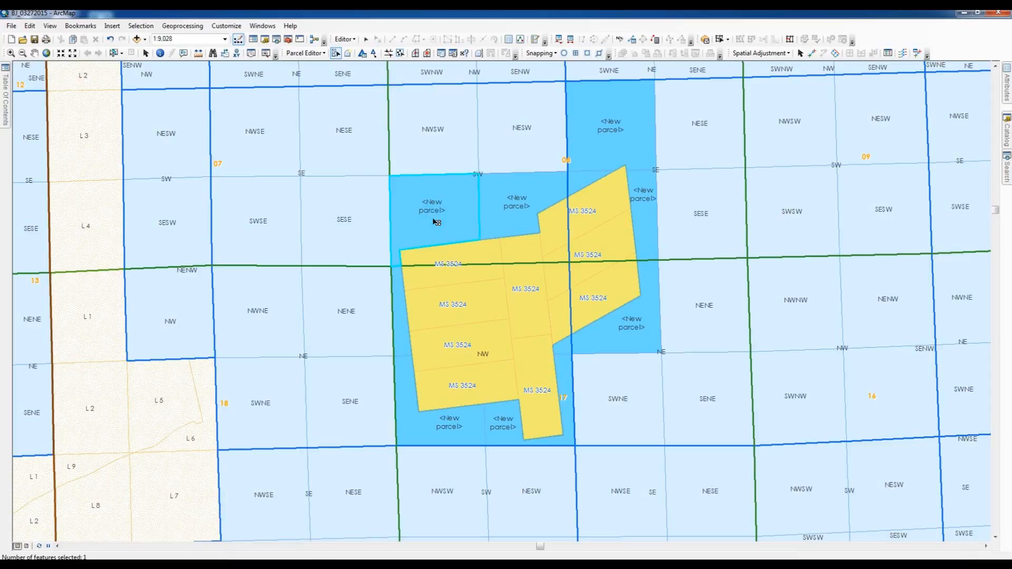
pyautogui.click(197, 54)
pyautogui.click(198, 55)
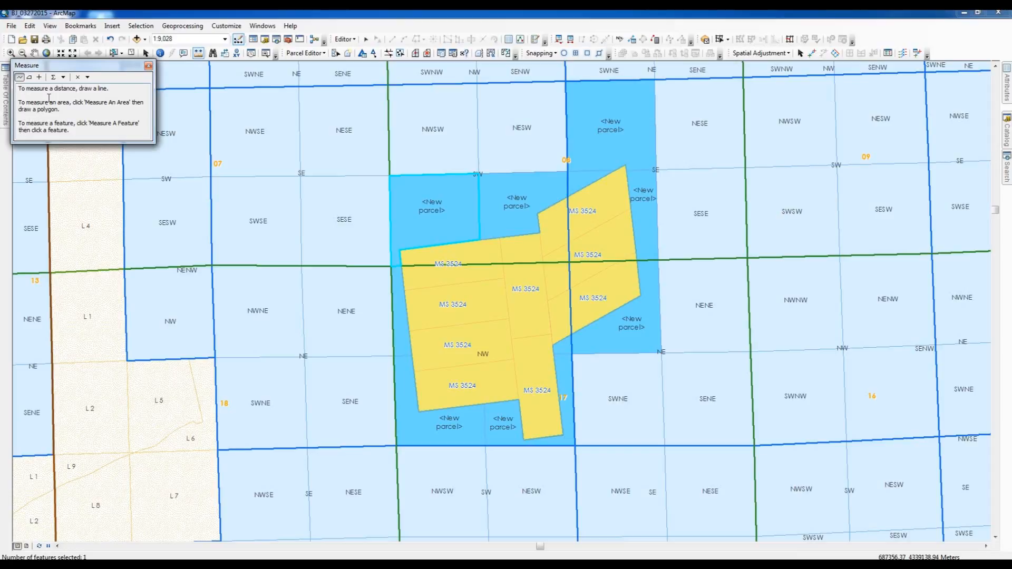
pyautogui.click(28, 77)
pyautogui.click(64, 79)
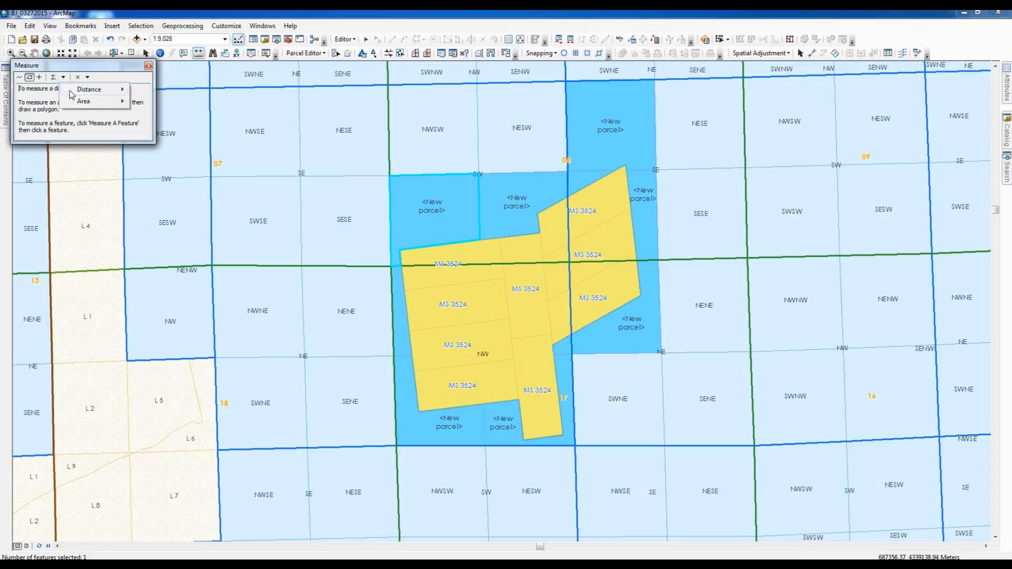
pyautogui.click(84, 101)
pyautogui.moveTo(117, 102)
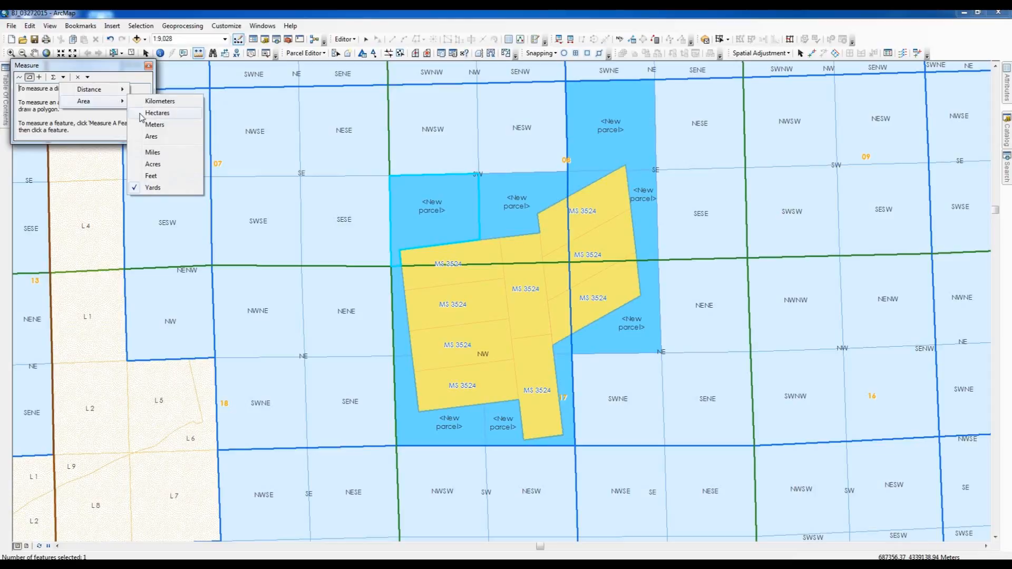
pyautogui.click(153, 164)
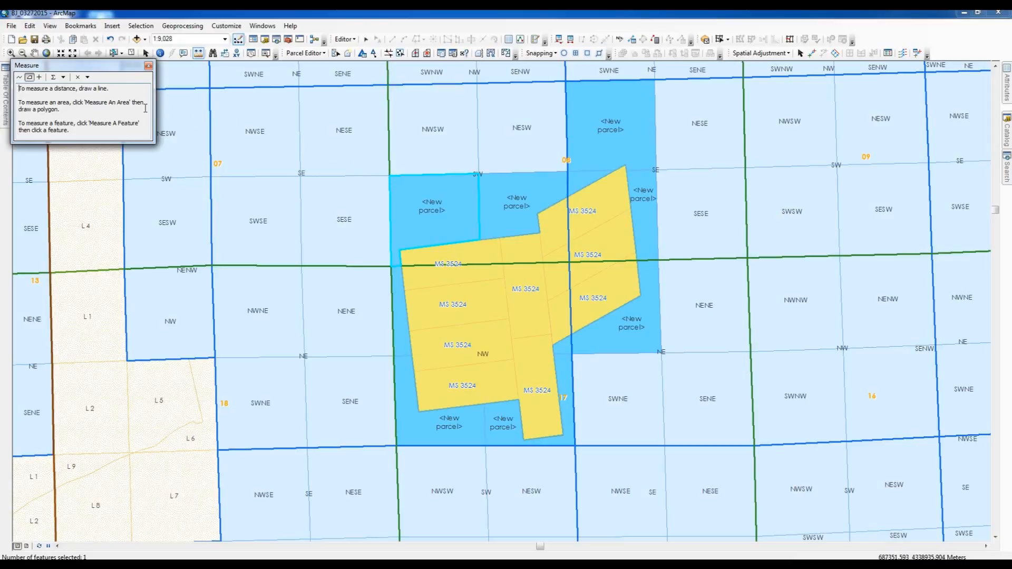
# Step: Measure the area of the selected SWSW remainder parcel by tracing its corners, then close the measurement
pyautogui.click(390, 178)
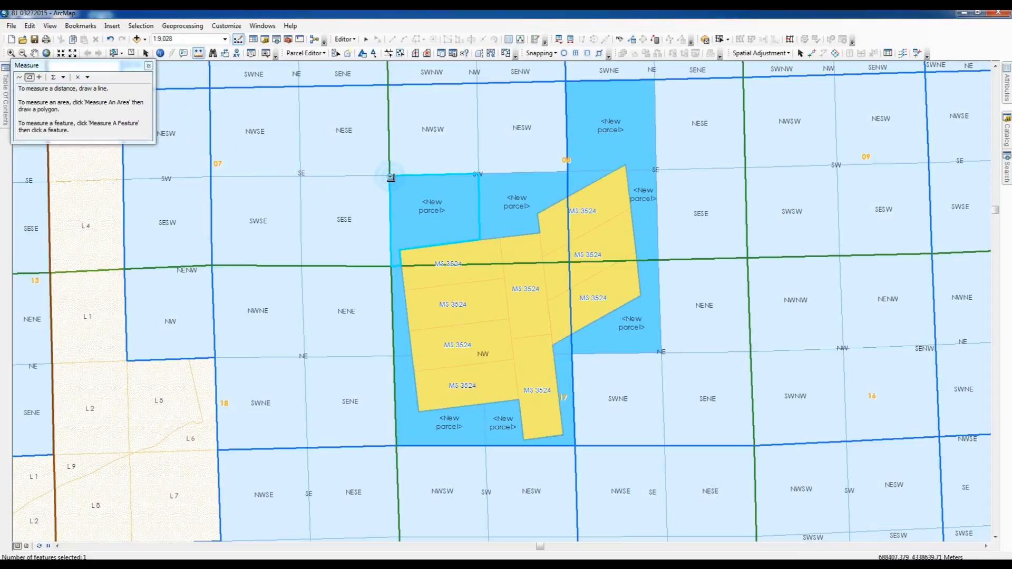
pyautogui.click(478, 174)
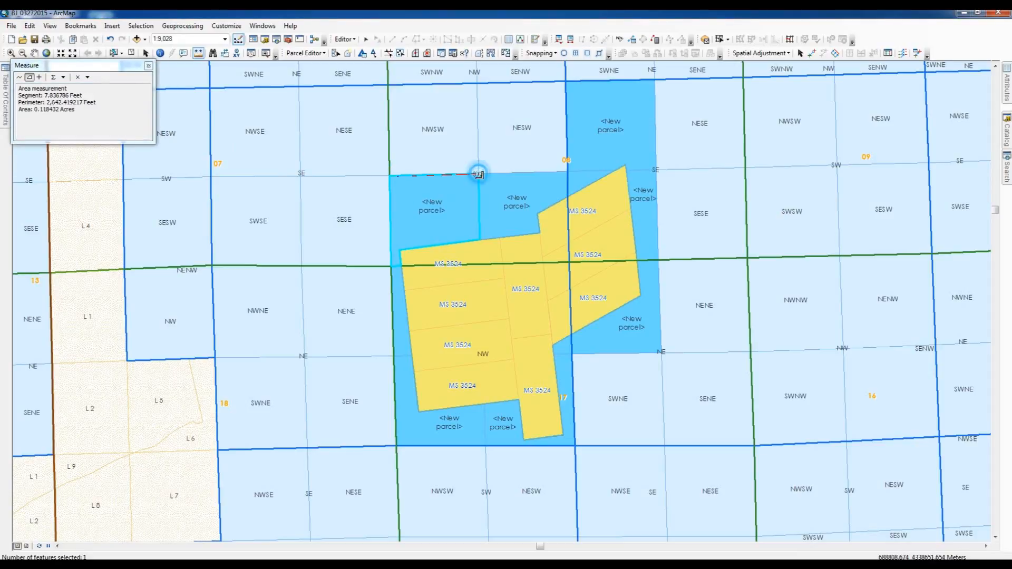
pyautogui.click(479, 239)
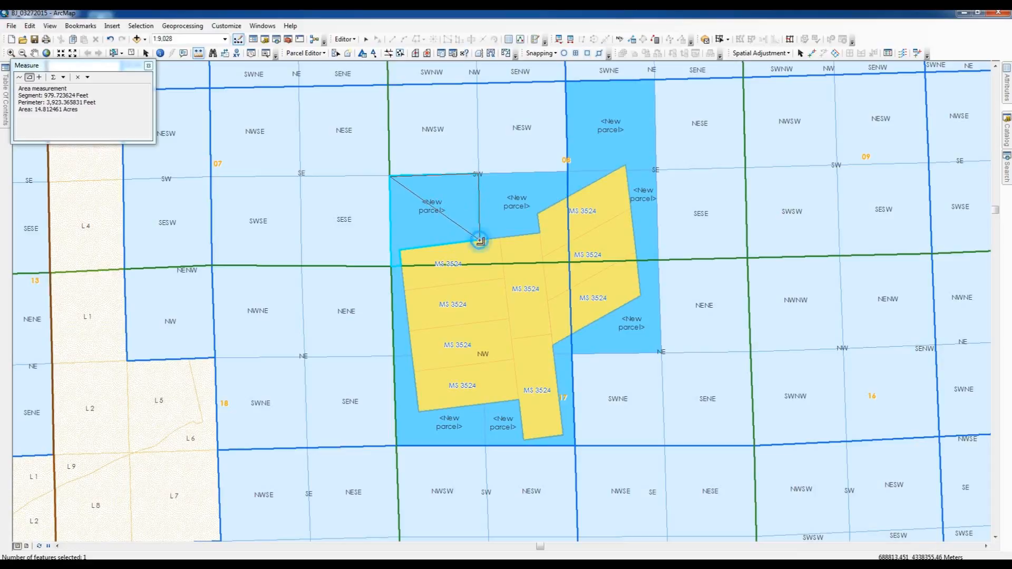
pyautogui.click(401, 252)
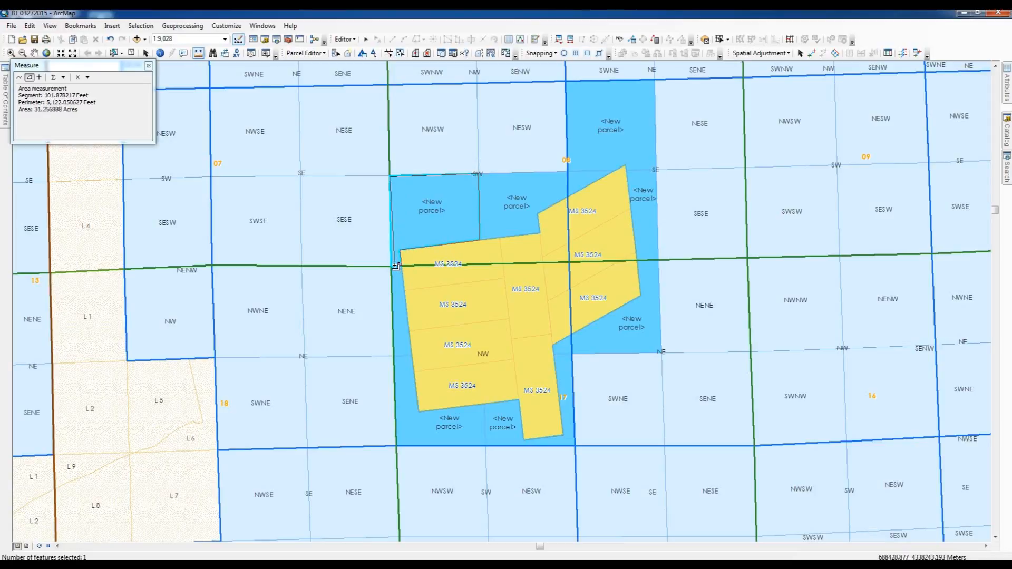
pyautogui.click(392, 267)
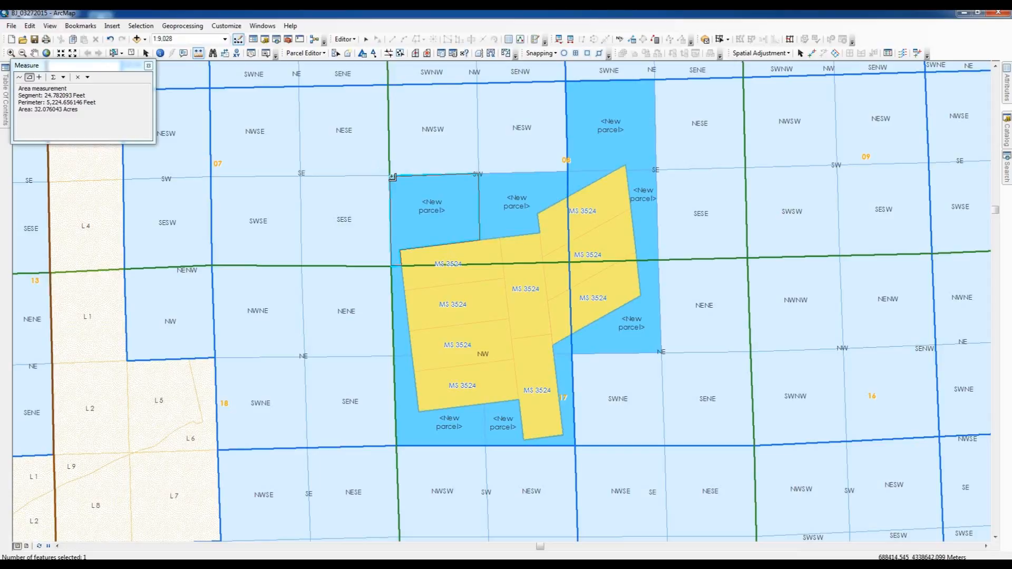
pyautogui.click(148, 65)
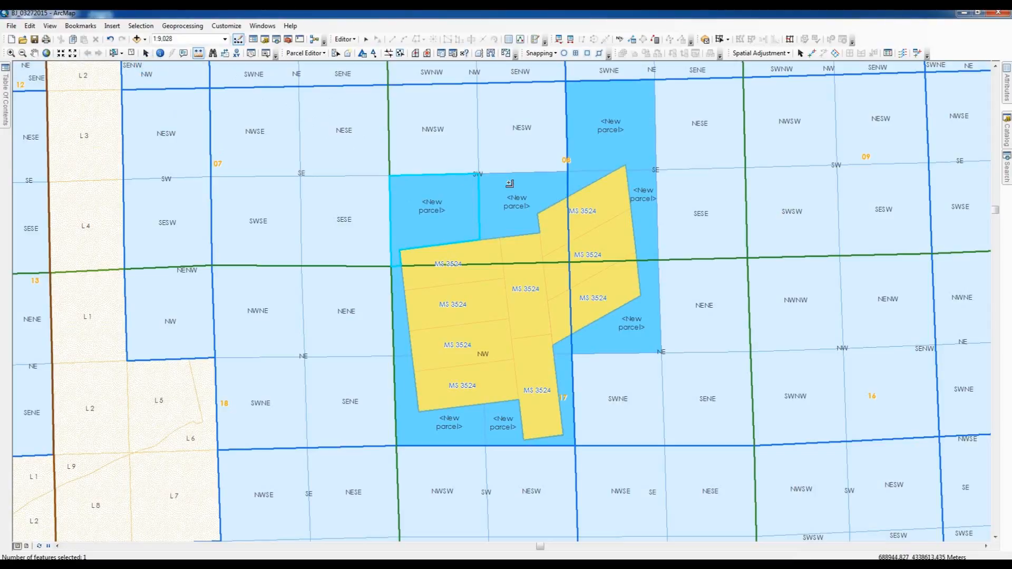
# Step: Set the selected remainder parcel's Stated Area to 32.1 and its Name to Remainder SWSW
pyautogui.click(1006, 85)
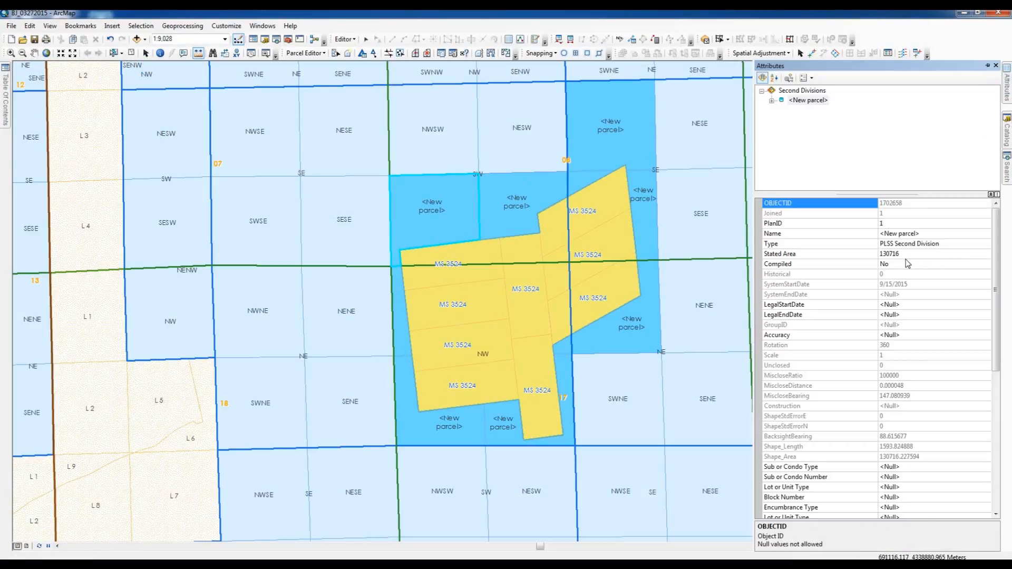
pyautogui.click(902, 255)
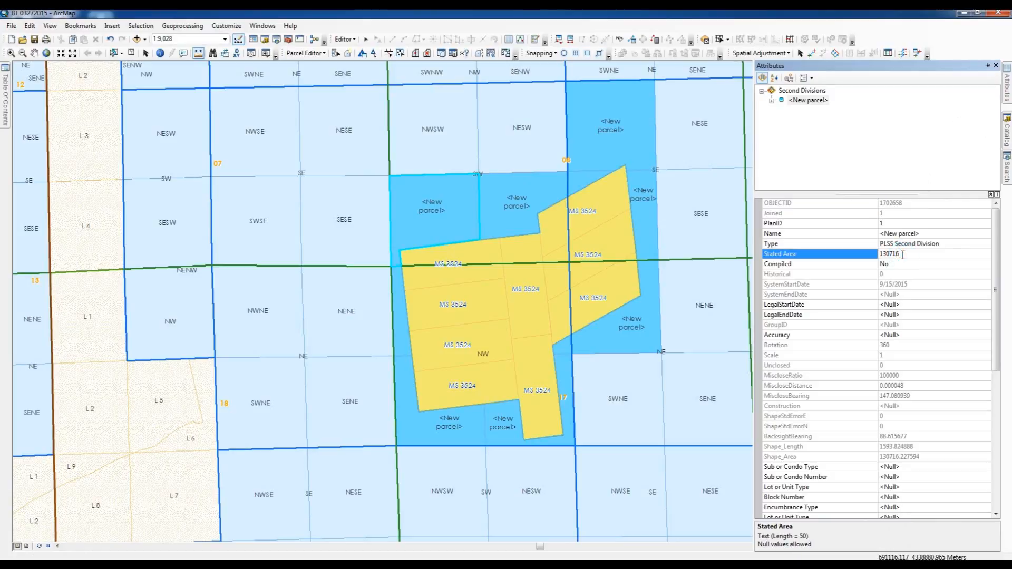
pyautogui.doubleClick(902, 254)
pyautogui.write('32.1')
pyautogui.click(925, 233)
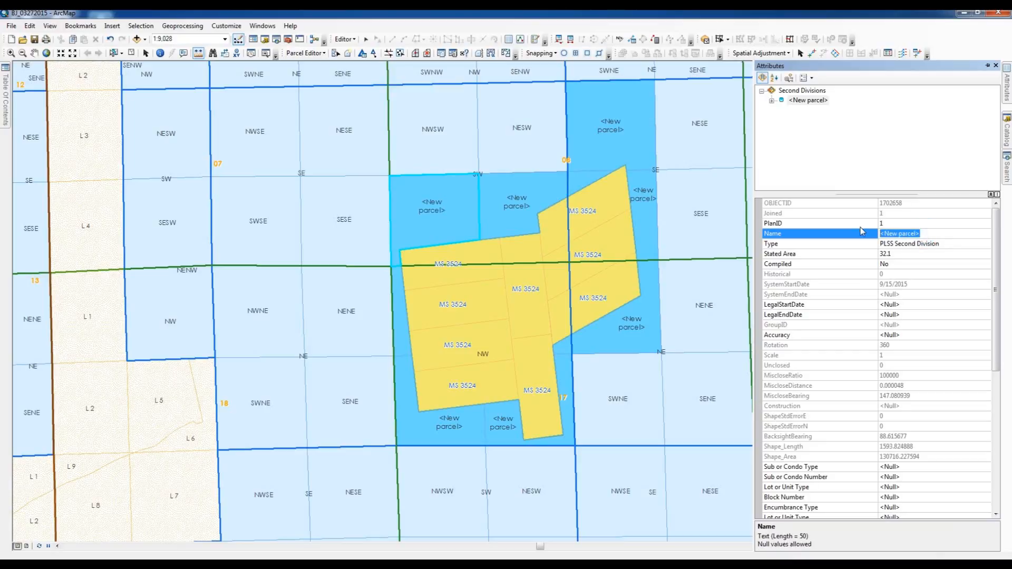
pyautogui.write('Remainder')
pyautogui.write('SWSW')
# Step: Set the Remainder SWSW parcel's Compiled attribute to Yes and check its Quarter Section Type
pyautogui.click(986, 265)
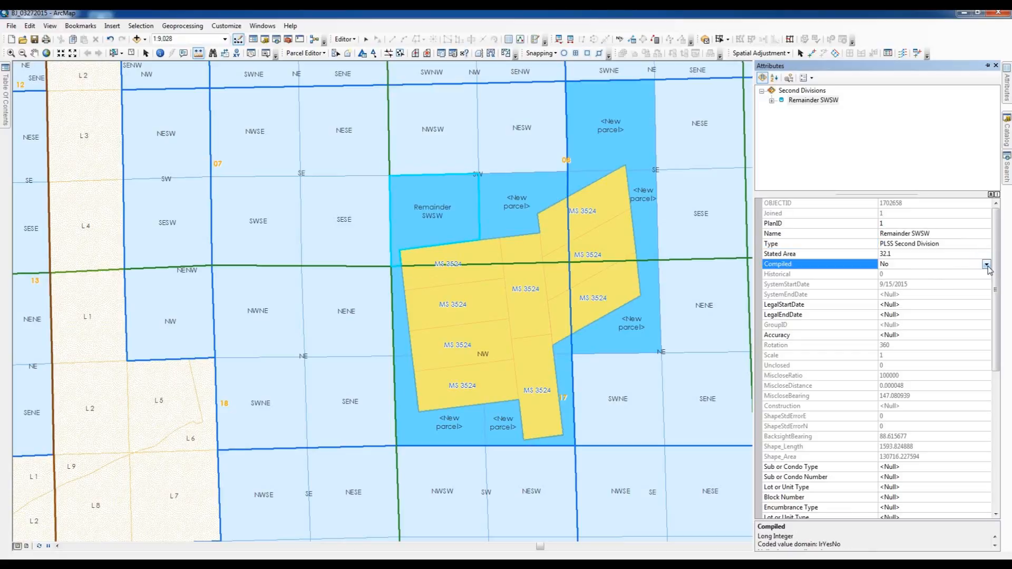
pyautogui.click(986, 265)
pyautogui.click(885, 287)
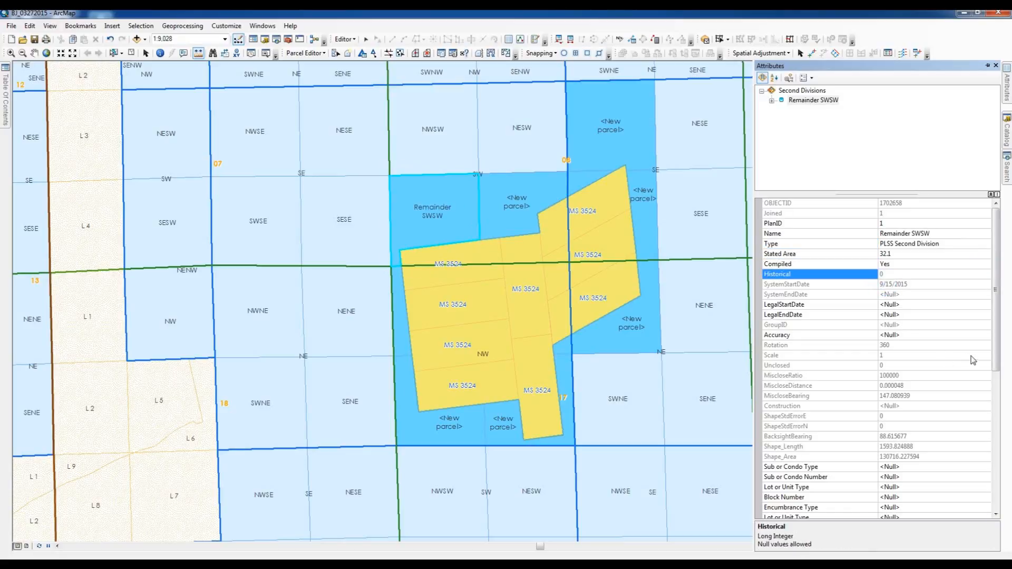
pyautogui.scroll(-5, 978, 393)
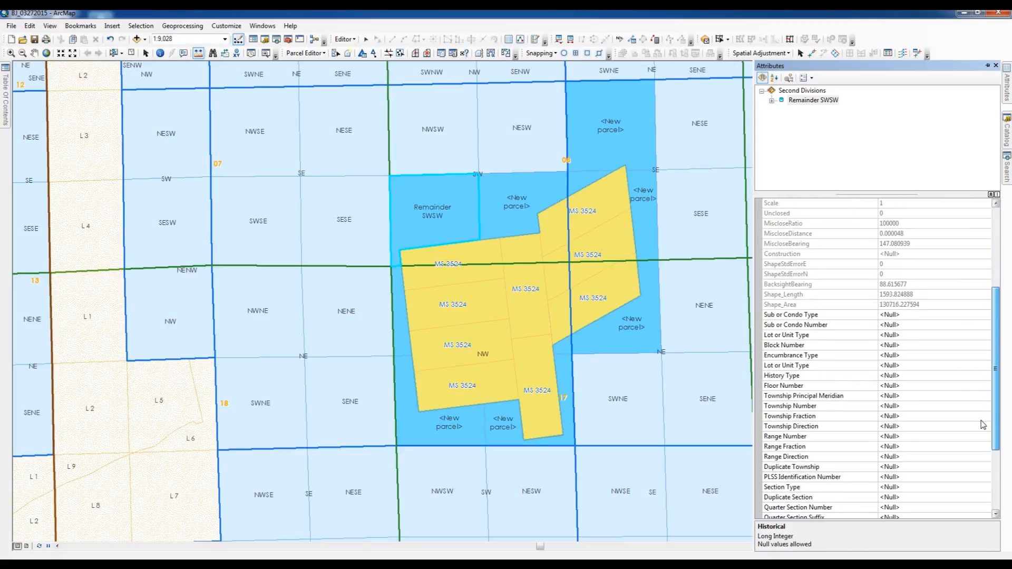
pyautogui.scroll(-1, 980, 429)
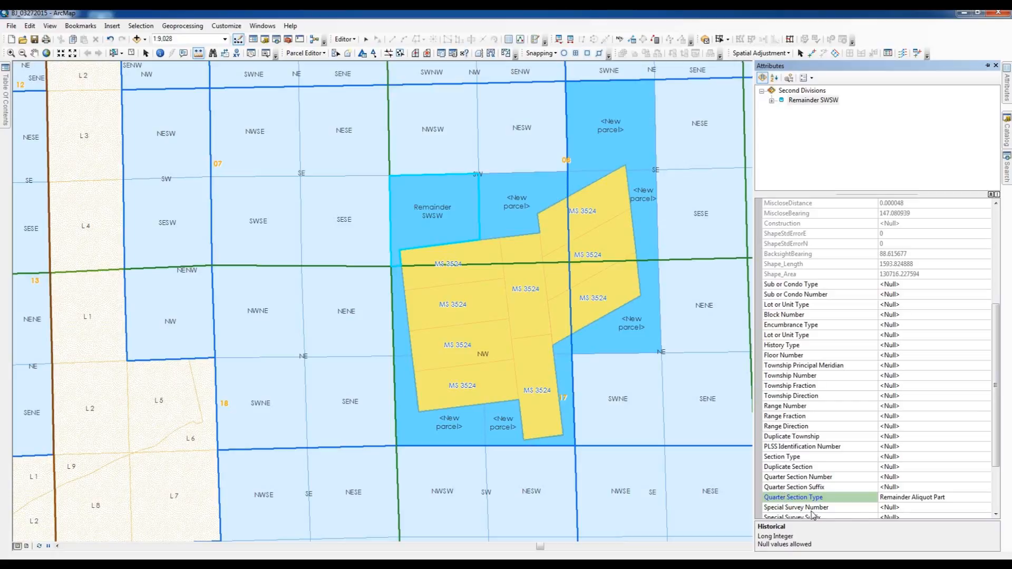
pyautogui.moveTo(997, 450); pyautogui.dragTo(1008, 279)
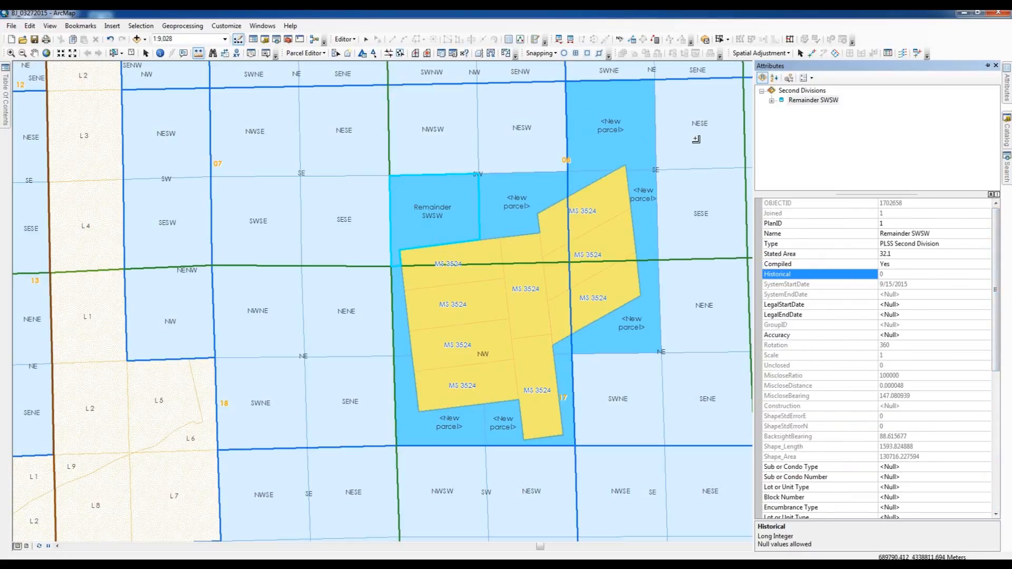
# Step: Select the unnamed remainder parcel in the SESW of section 08 and set up a cleared area measurement
pyautogui.click(336, 54)
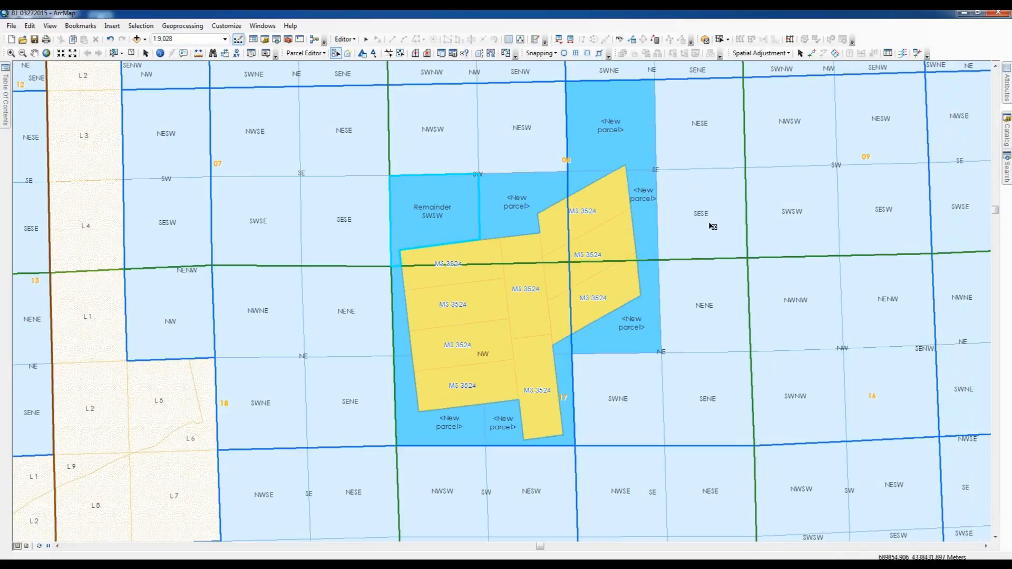
pyautogui.click(713, 225)
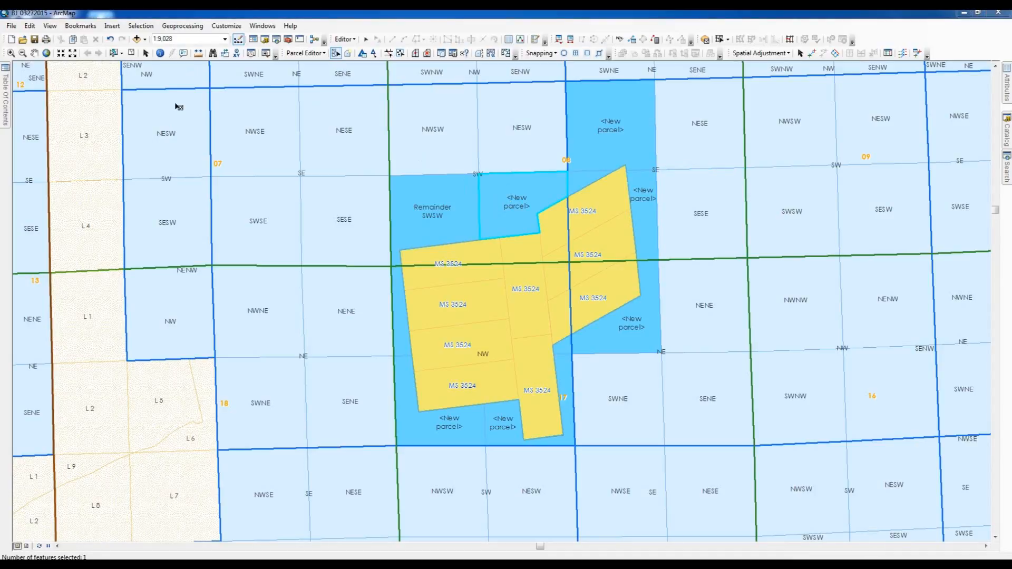
pyautogui.click(199, 54)
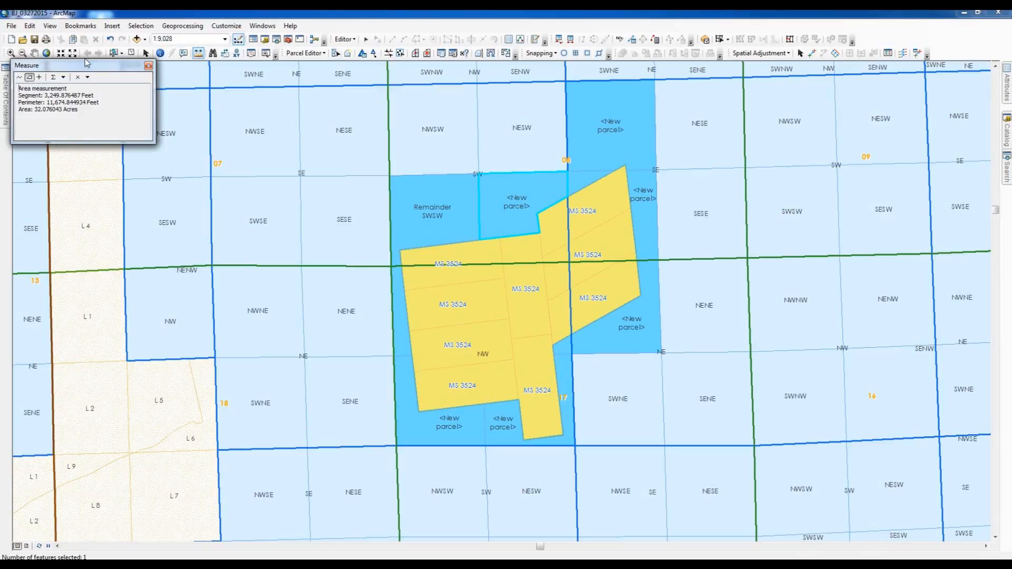
pyautogui.click(79, 78)
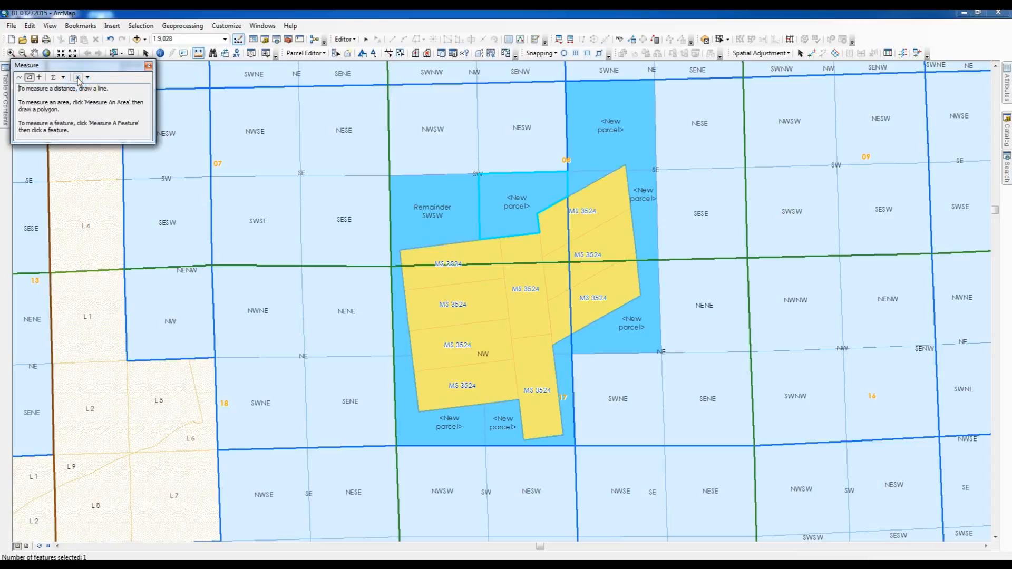
pyautogui.click(30, 78)
# Step: Measure the area of the selected SESW remainder parcel by tracing its corners along the MS 3524 boundary
pyautogui.click(479, 175)
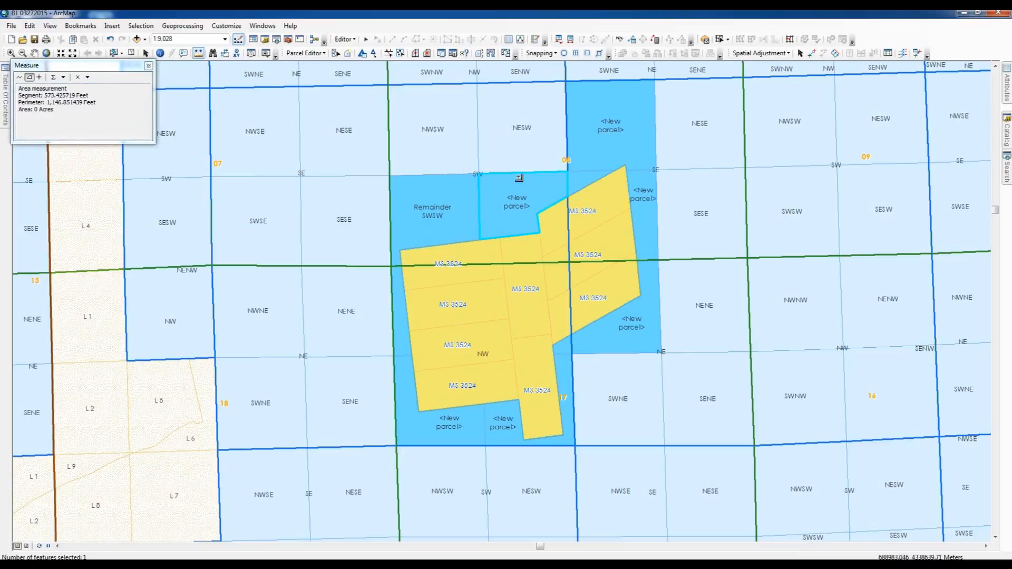
pyautogui.click(567, 172)
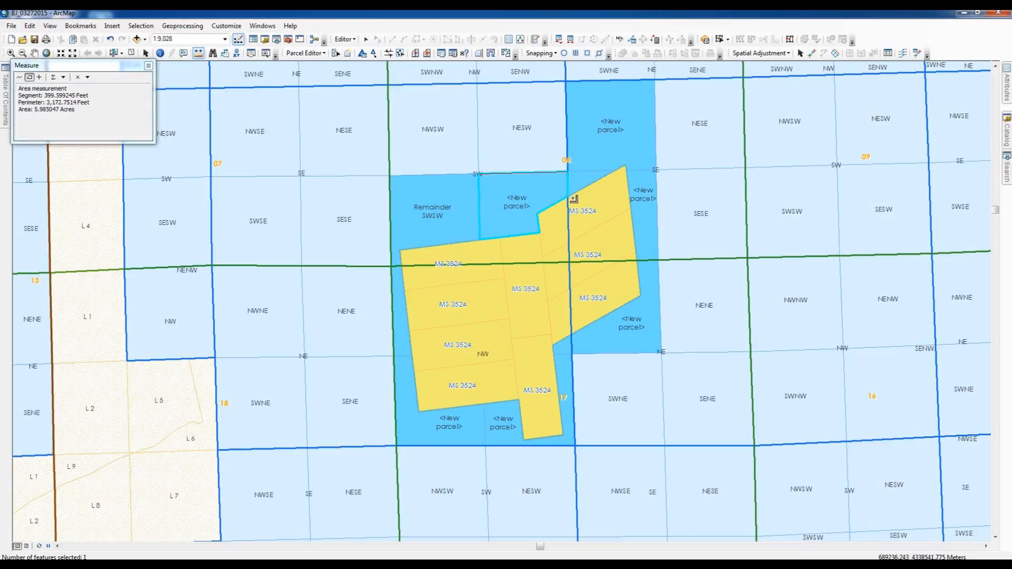
pyautogui.click(568, 197)
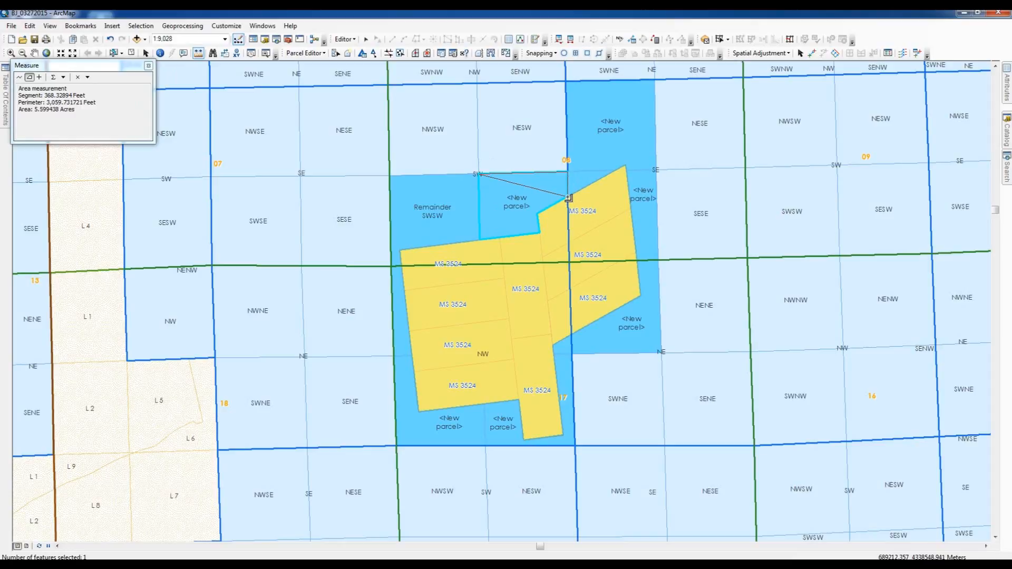
pyautogui.click(538, 214)
pyautogui.click(541, 234)
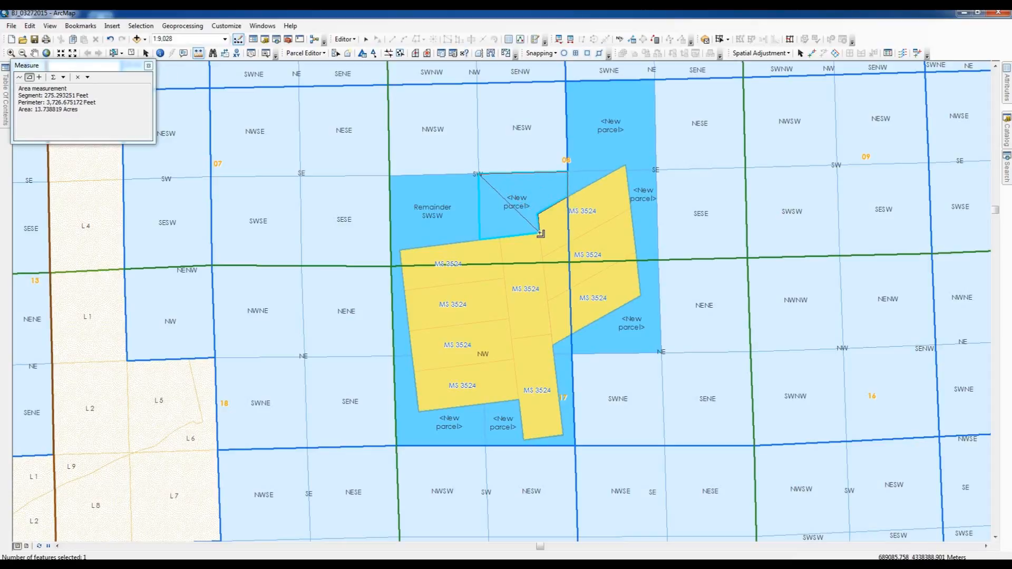
pyautogui.click(481, 242)
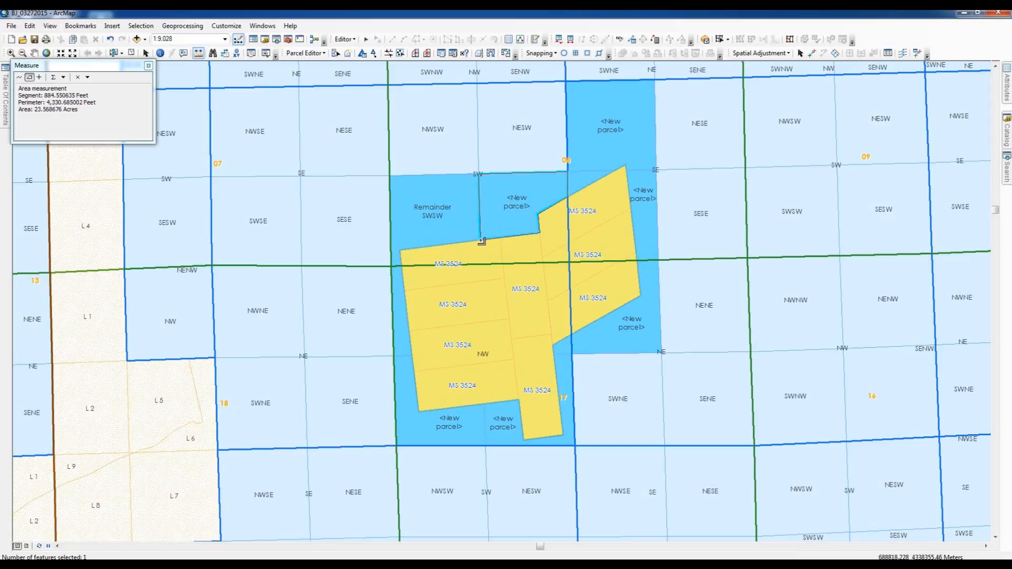
pyautogui.click(479, 174)
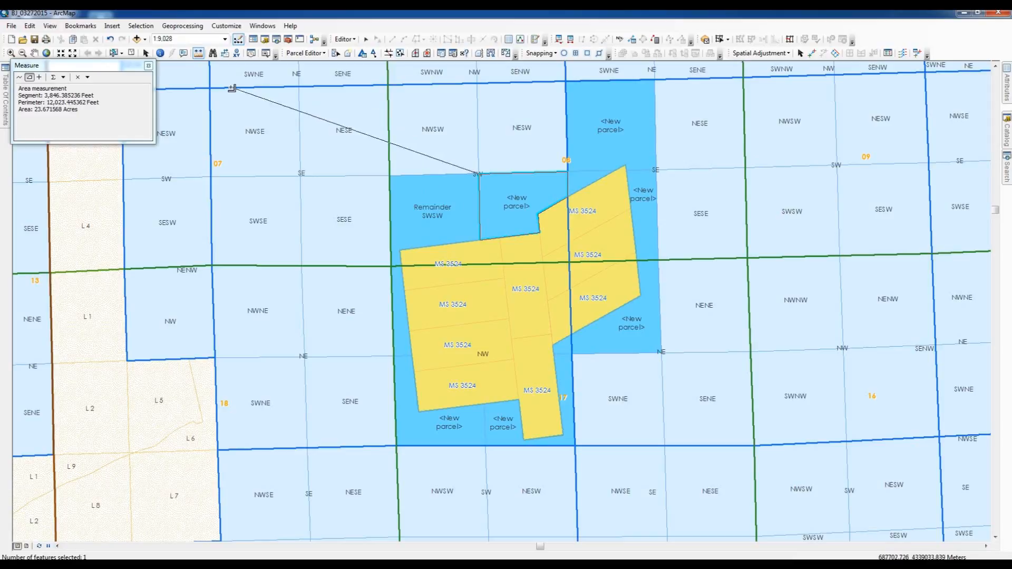
# Step: Clear and close the area measurement, and open the attributes of the selected SESW remainder parcel
pyautogui.click(77, 77)
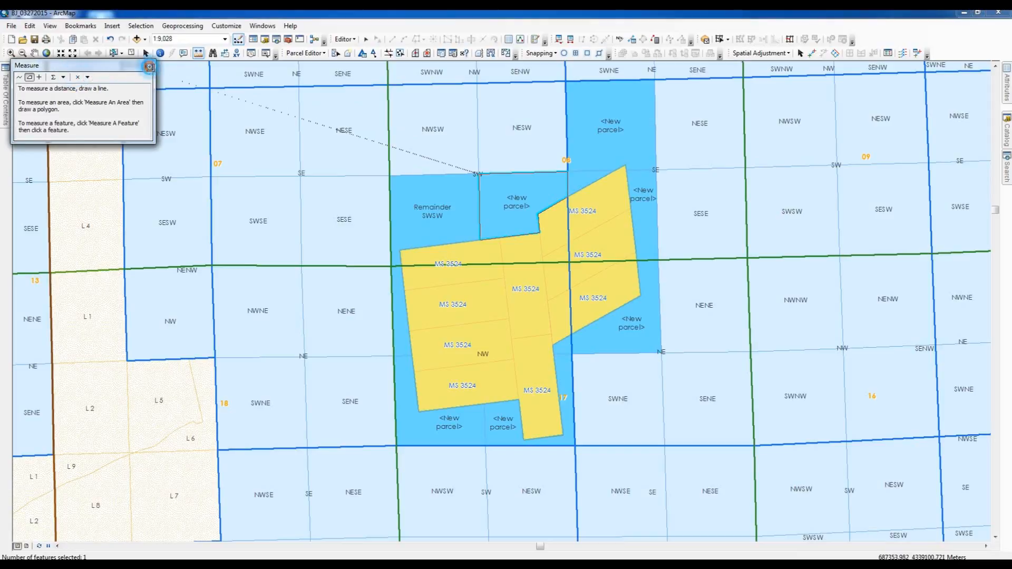
pyautogui.click(148, 66)
pyautogui.click(334, 54)
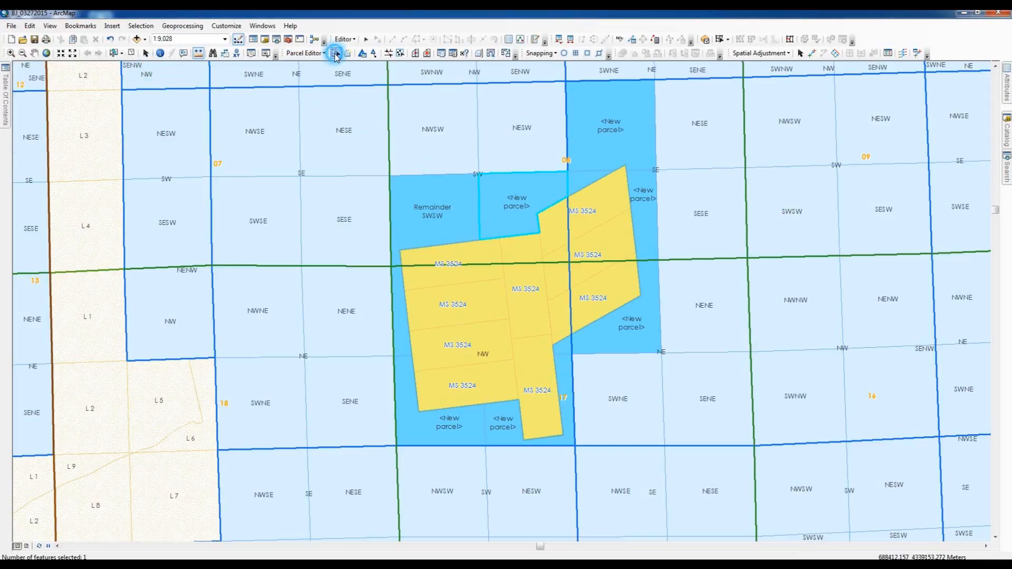
pyautogui.click(1008, 89)
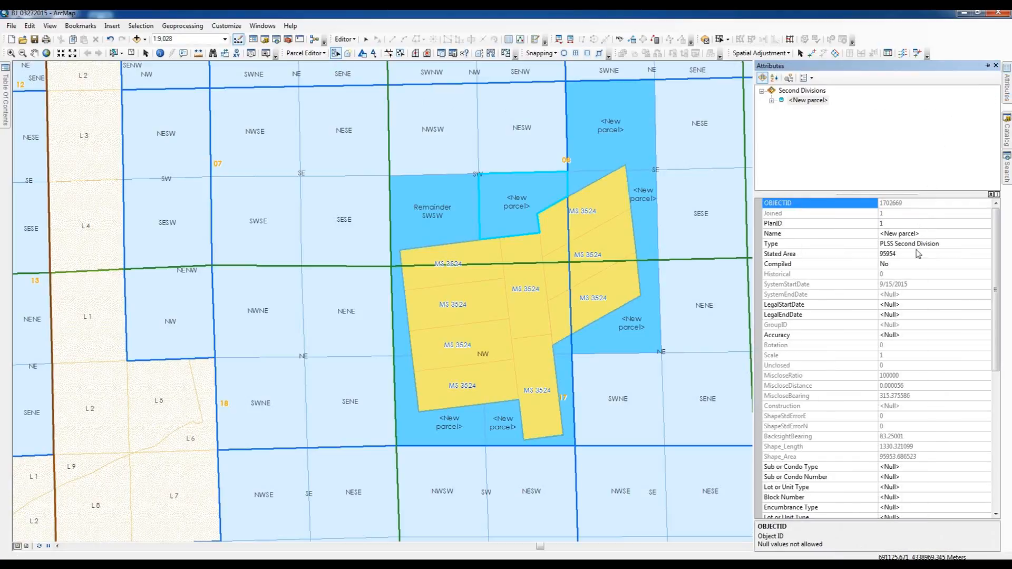
pyautogui.click(891, 224)
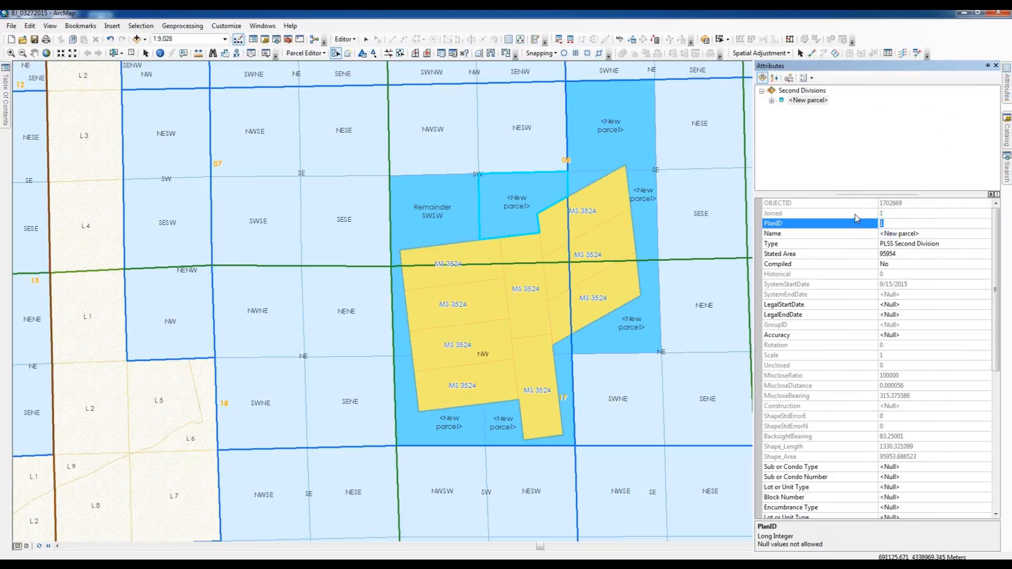
pyautogui.write('Remainder SESW')
pyautogui.click(900, 255)
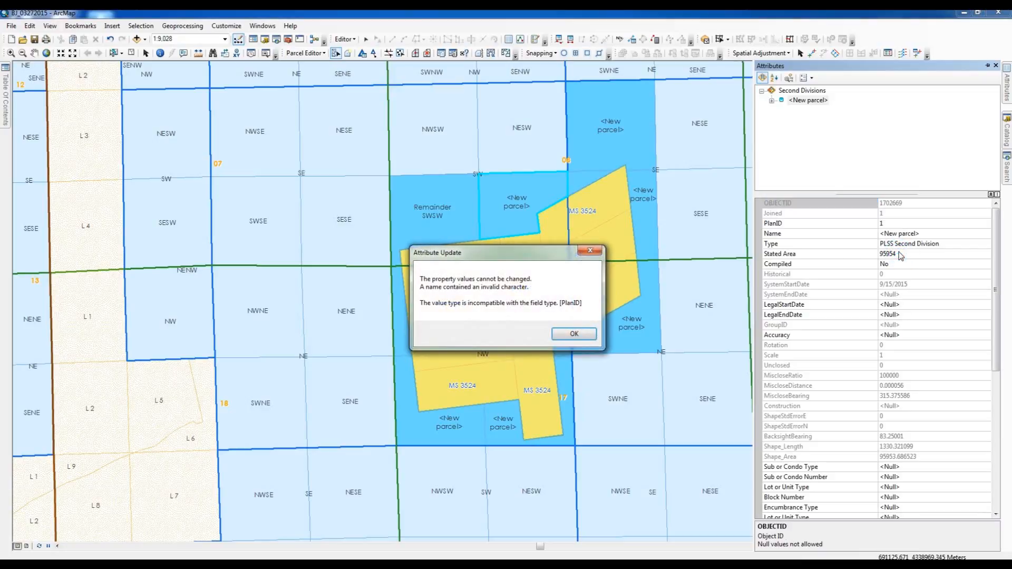
pyautogui.click(559, 335)
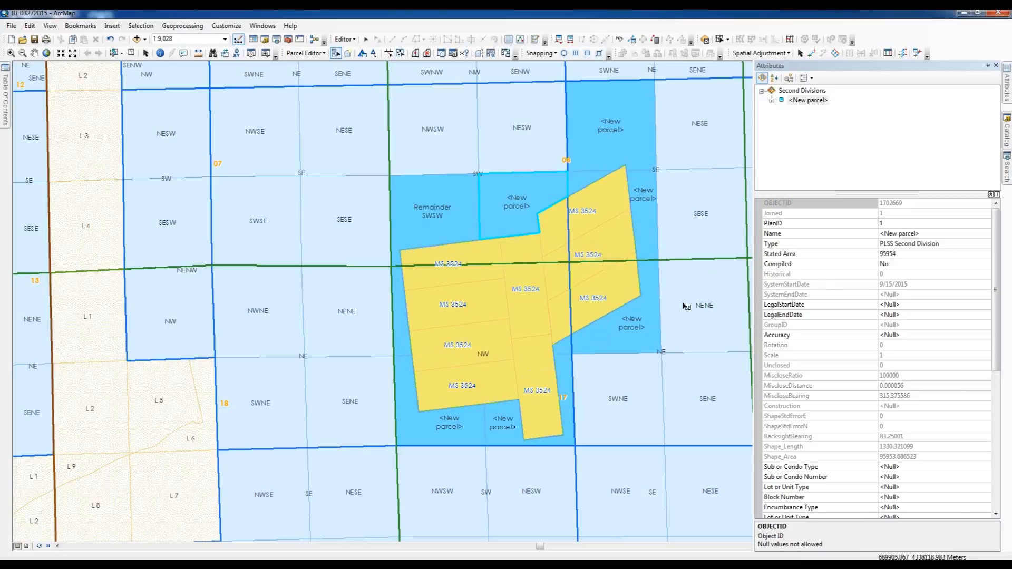
# Step: Set the selected SESW remainder parcel's Stated Area to 23.5 and its Name to Remainder SESW
pyautogui.click(906, 257)
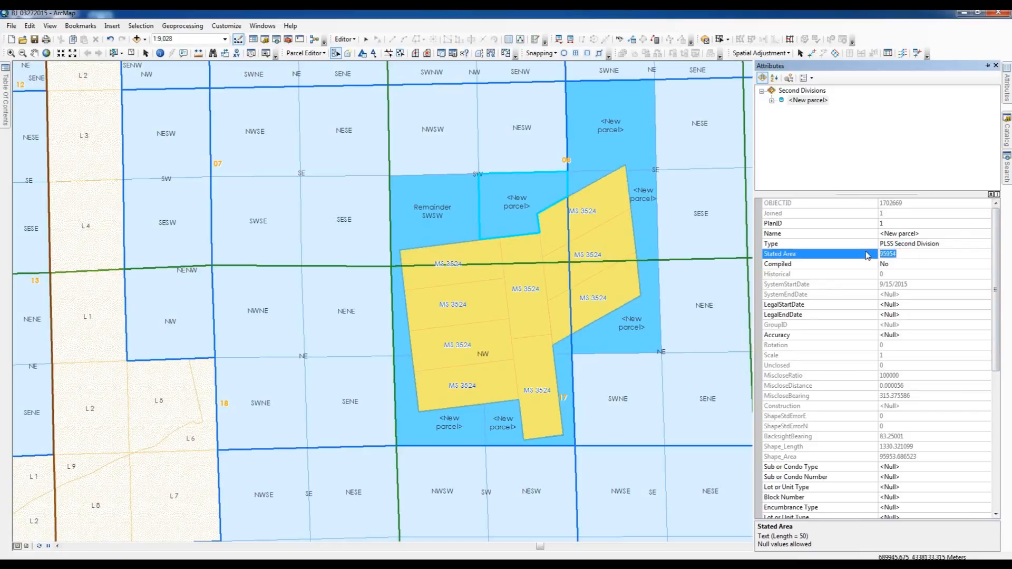
pyautogui.write('23.5')
pyautogui.click(923, 233)
pyautogui.moveTo(923, 234); pyautogui.dragTo(873, 239)
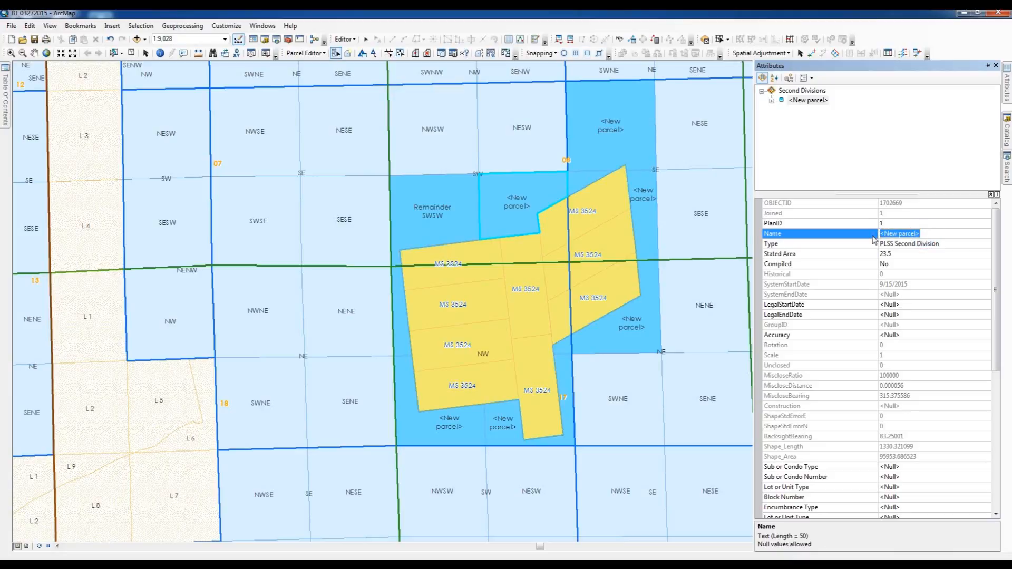
pyautogui.write('Remainder SESW')
# Step: Set the Remainder SESW parcel's Compiled attribute to Yes and check its Quarter Section Type
pyautogui.click(986, 267)
pyautogui.click(986, 264)
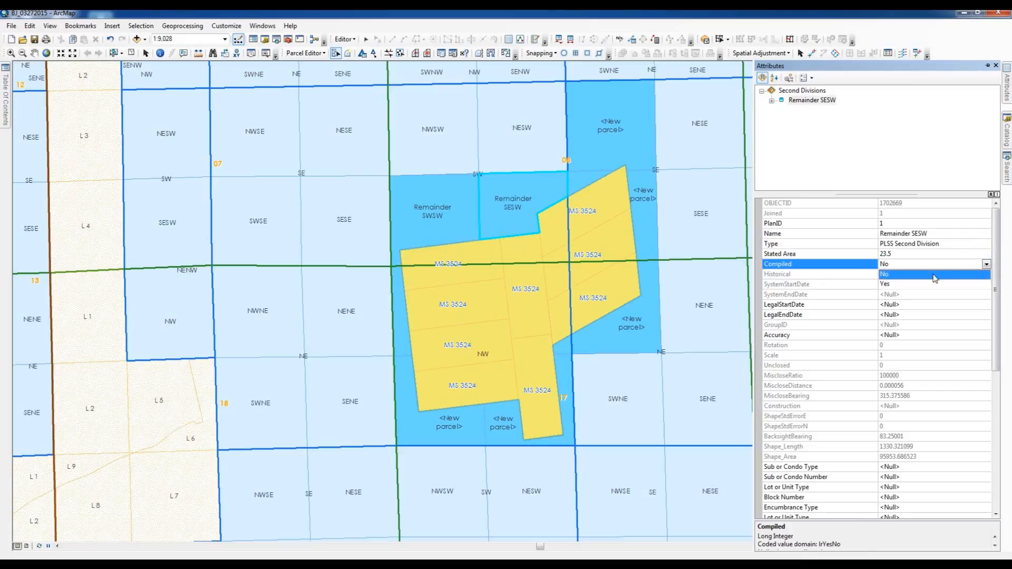
pyautogui.click(884, 284)
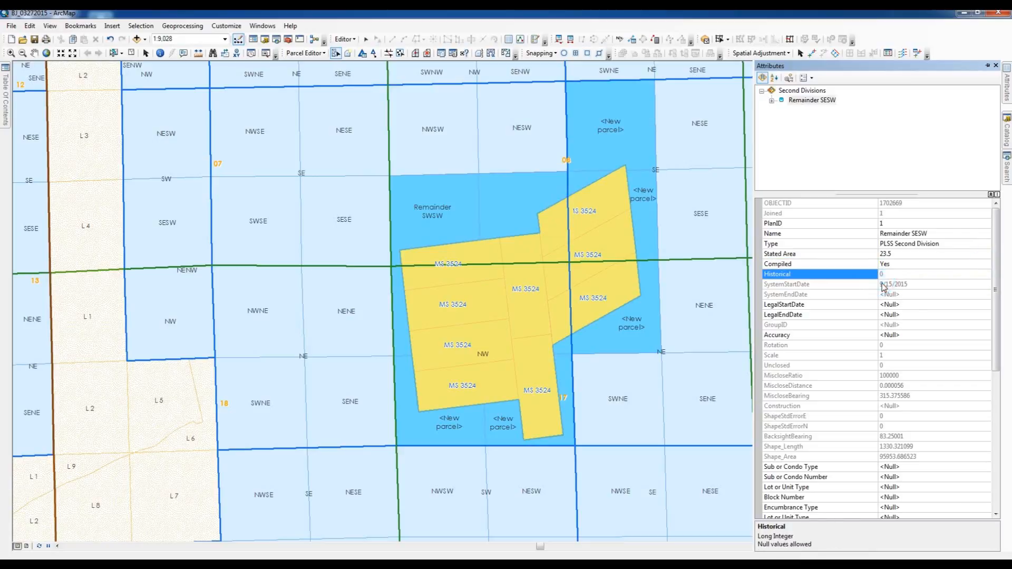
pyautogui.moveTo(997, 339); pyautogui.dragTo(977, 426)
pyautogui.scroll(-3, 977, 426)
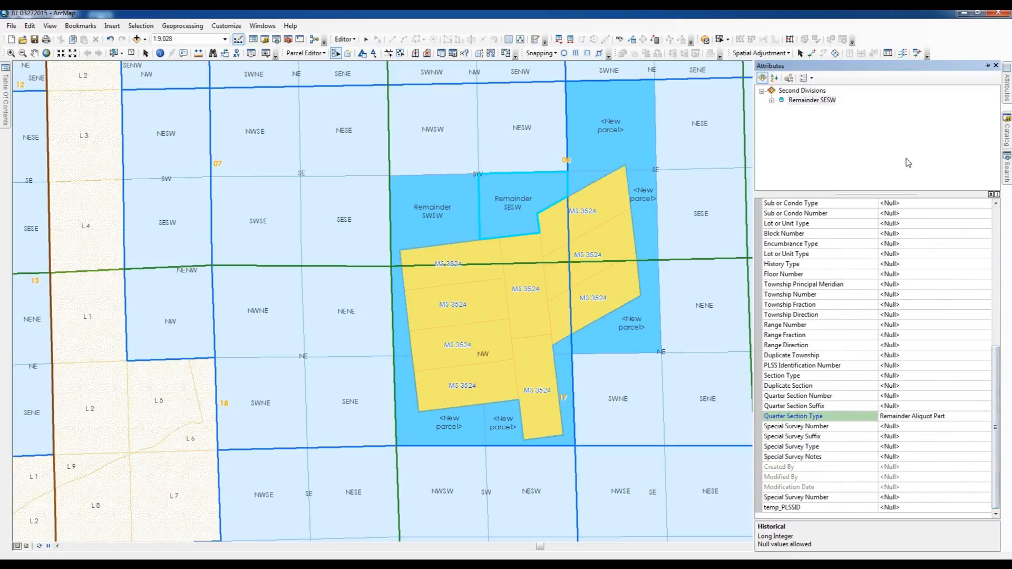
# Step: Select the unnamed remainder parcel in the NWSE of section 08 and ready the Measure tool for its area
pyautogui.click(610, 117)
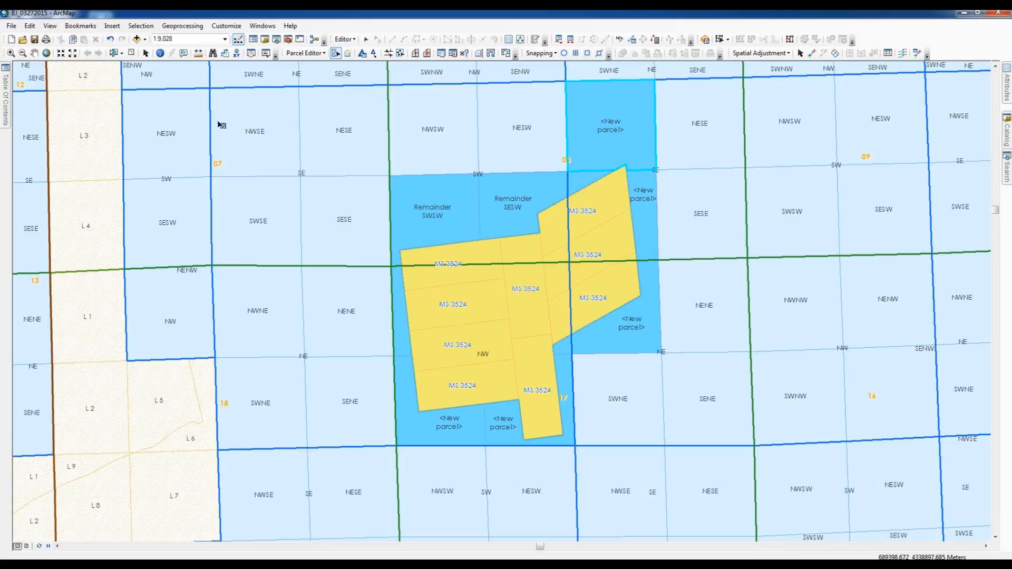
pyautogui.click(198, 53)
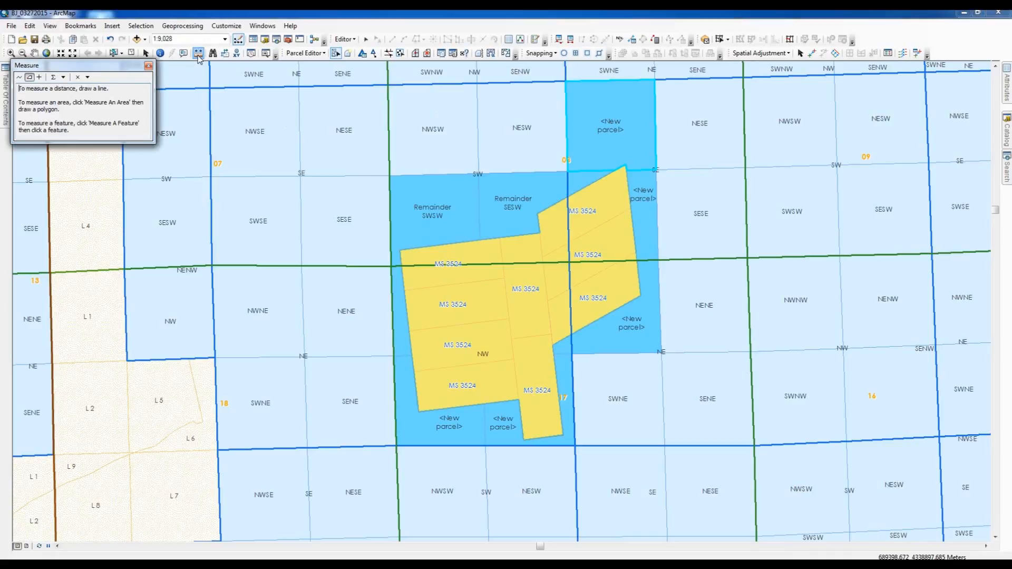
pyautogui.click(78, 77)
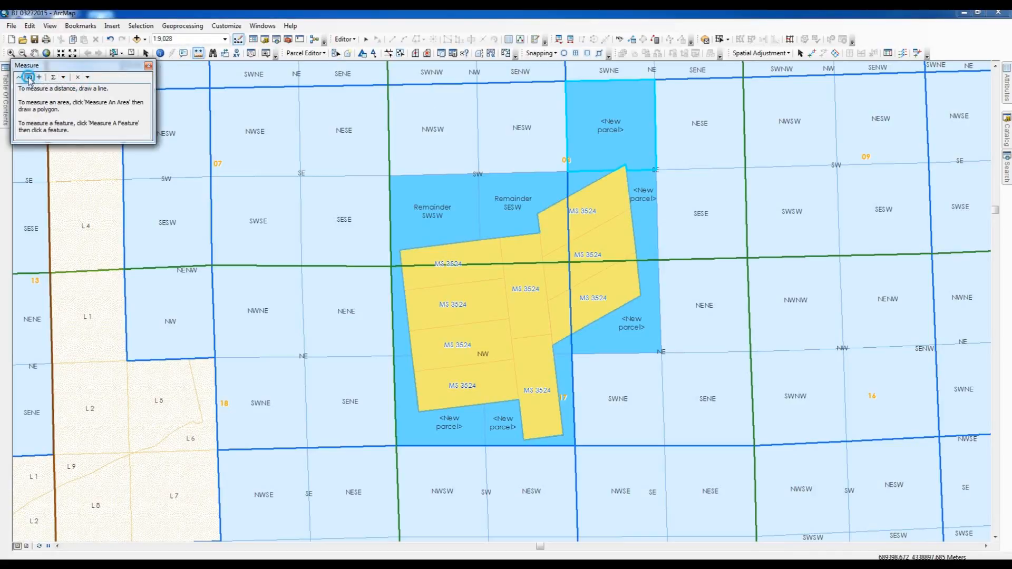
# Step: Measure the area of the selected NWSE remainder parcel by tracing its corners, then close the measurement
pyautogui.click(567, 82)
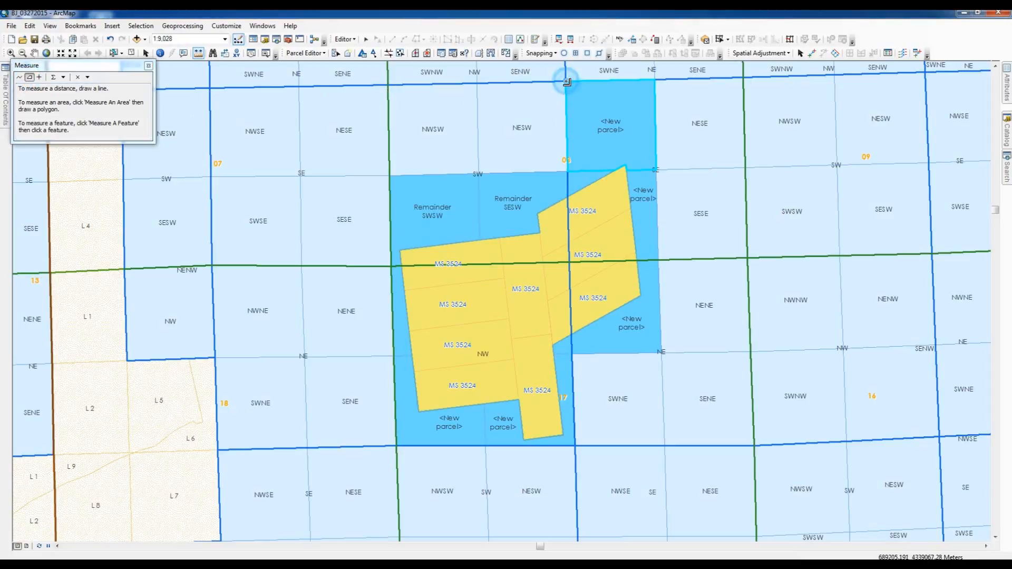
pyautogui.click(657, 81)
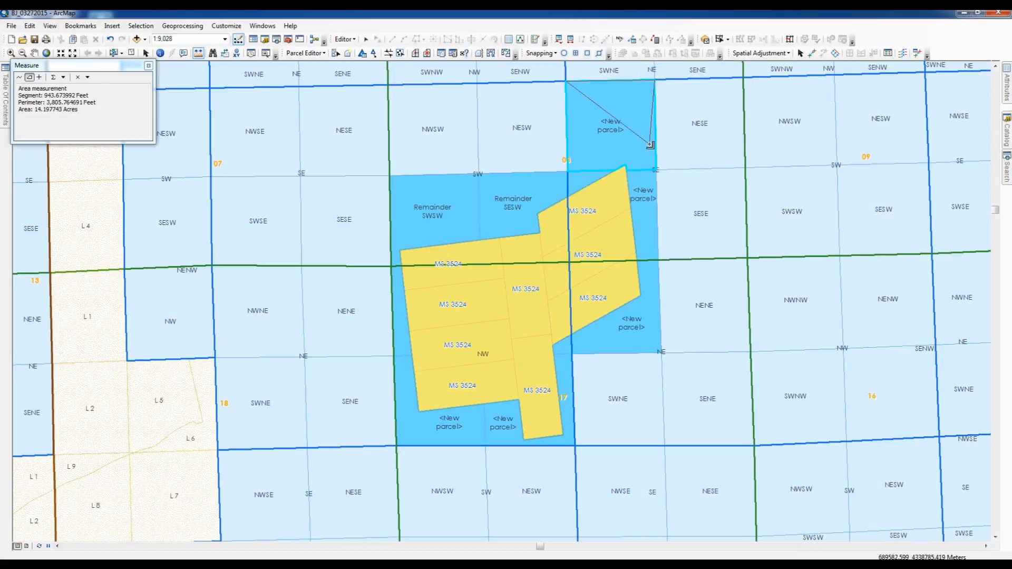
pyautogui.click(657, 171)
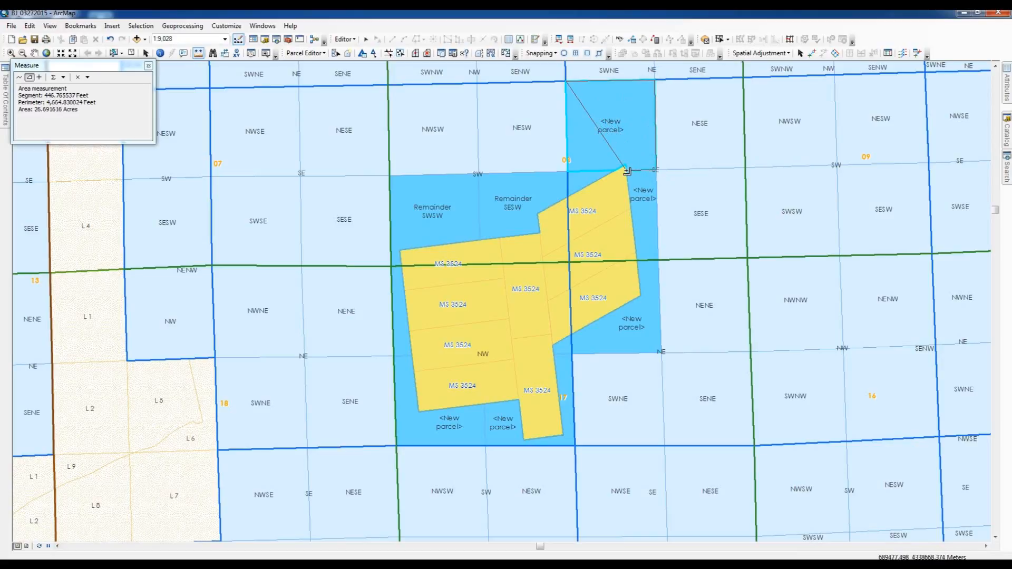
pyautogui.click(627, 170)
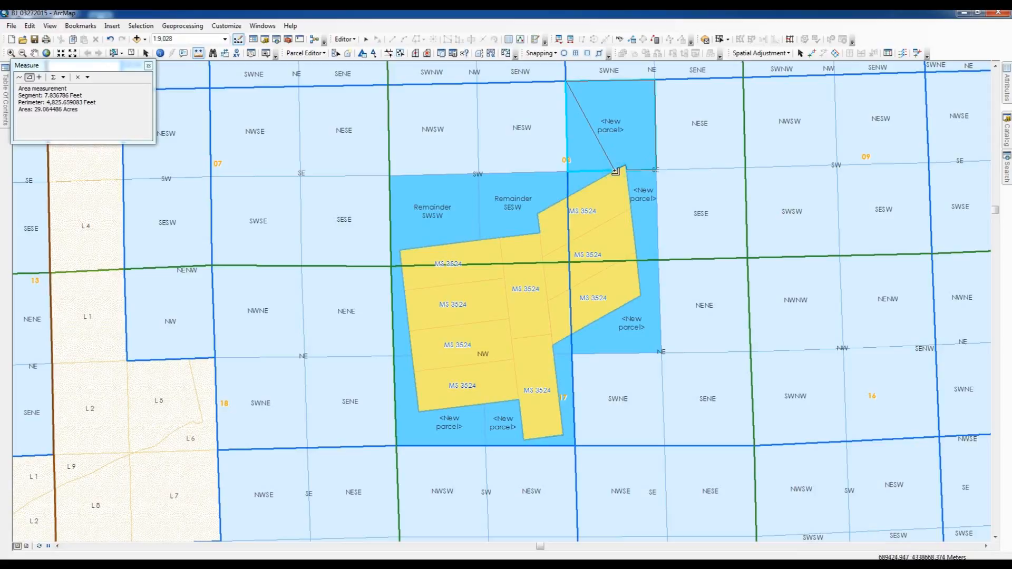
pyautogui.click(569, 172)
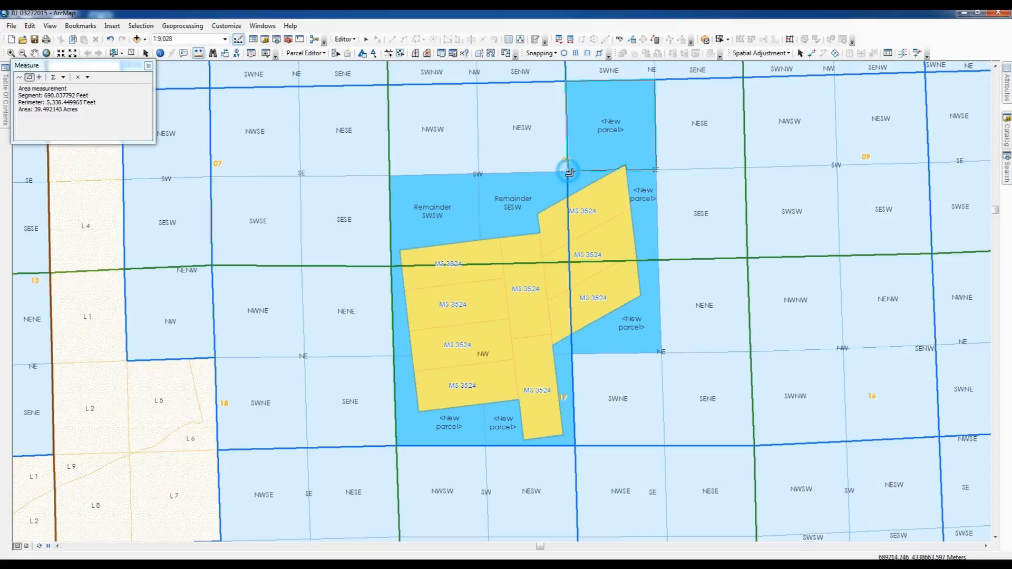
pyautogui.click(567, 83)
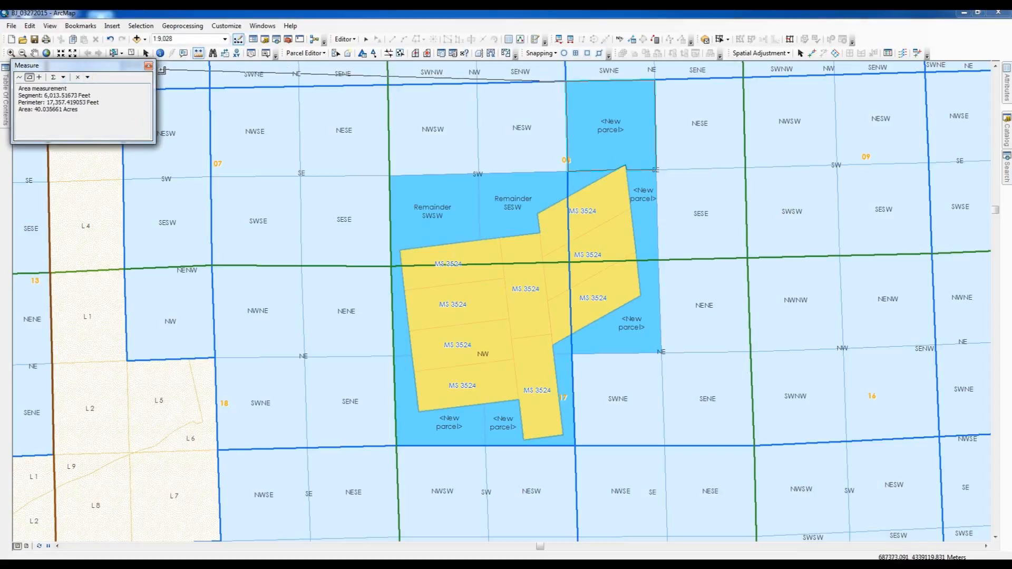
pyautogui.click(149, 65)
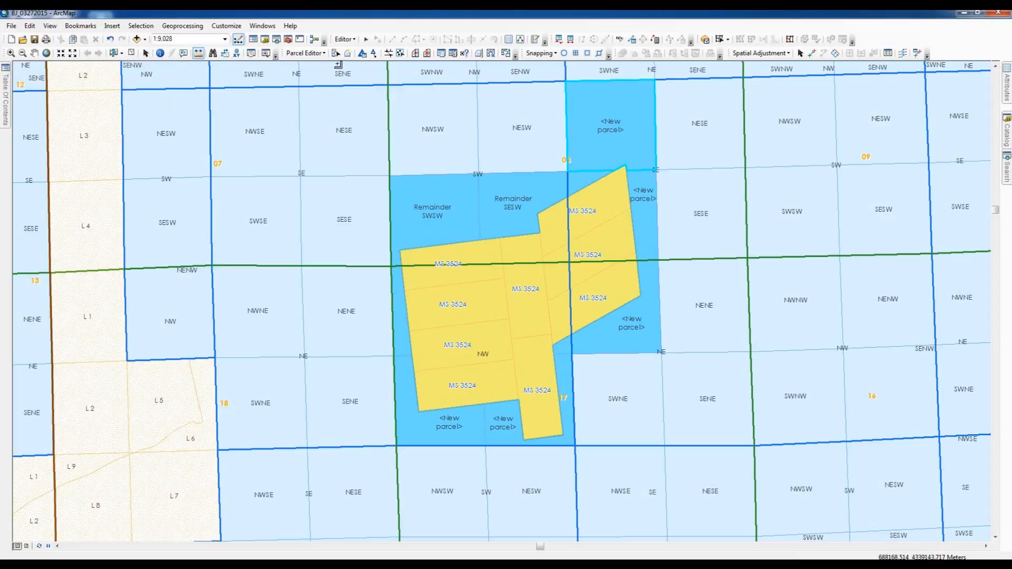
# Step: Set the selected NWSE remainder parcel's Stated Area to 39.5 and its Name to Remainder NWSE
pyautogui.click(336, 53)
pyautogui.moveTo(1008, 94)
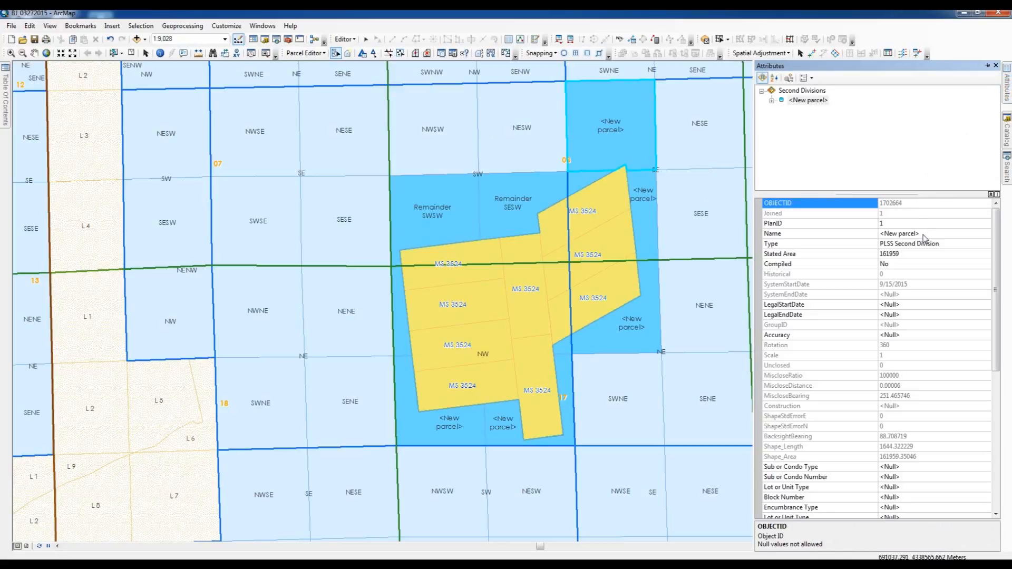
pyautogui.click(914, 255)
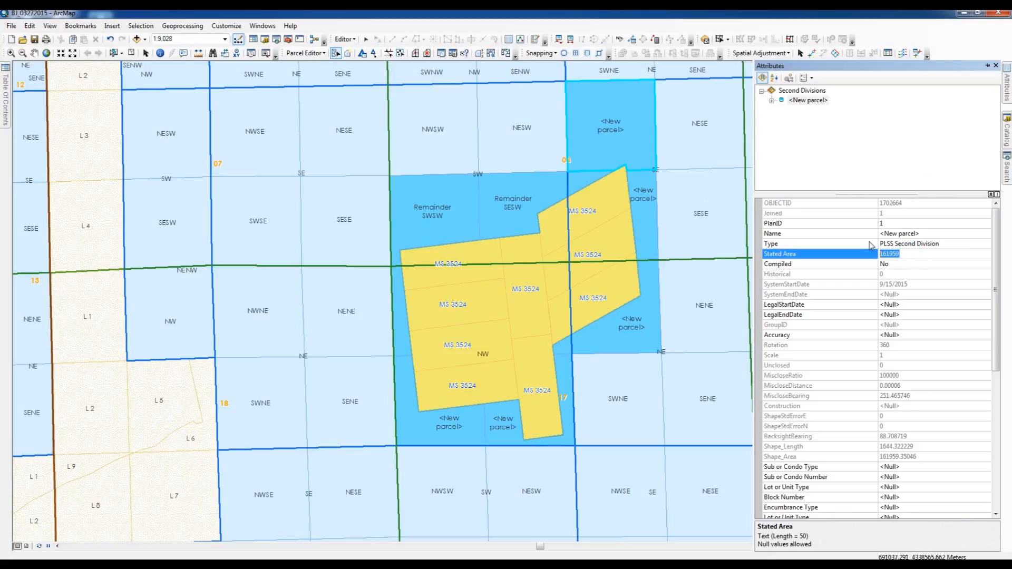
pyautogui.write('39.5')
pyautogui.click(926, 235)
pyautogui.click(926, 235)
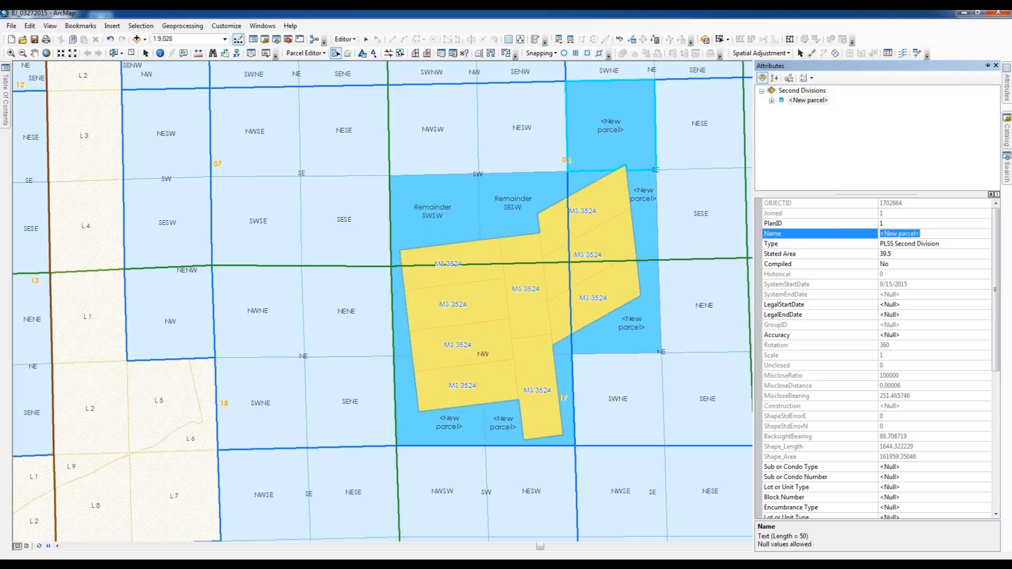
pyautogui.write('Remainder NWSE')
# Step: Set the Remainder NWSE parcel's Compiled attribute to Yes and check its Quarter Section Type
pyautogui.click(989, 265)
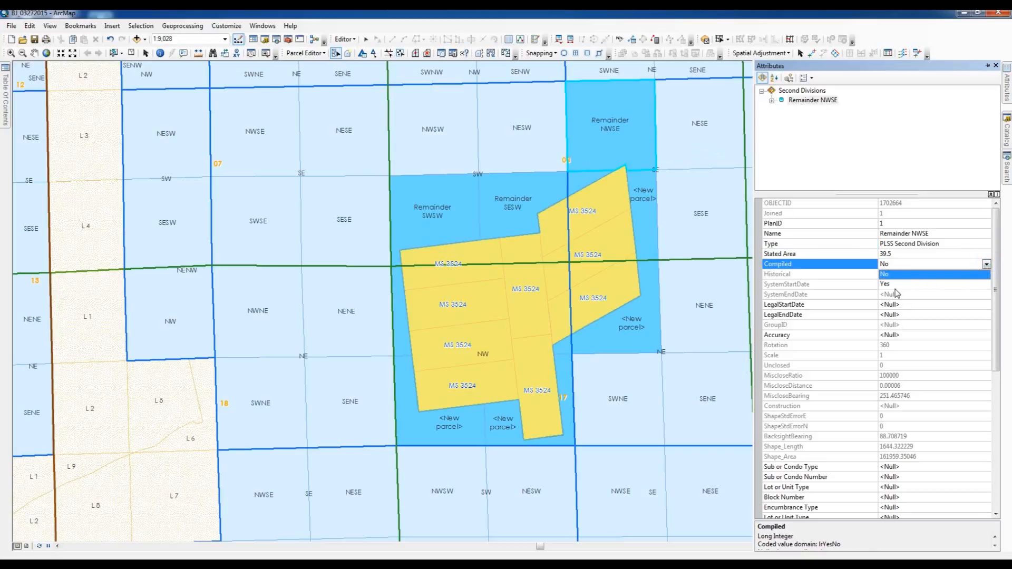
pyautogui.click(895, 289)
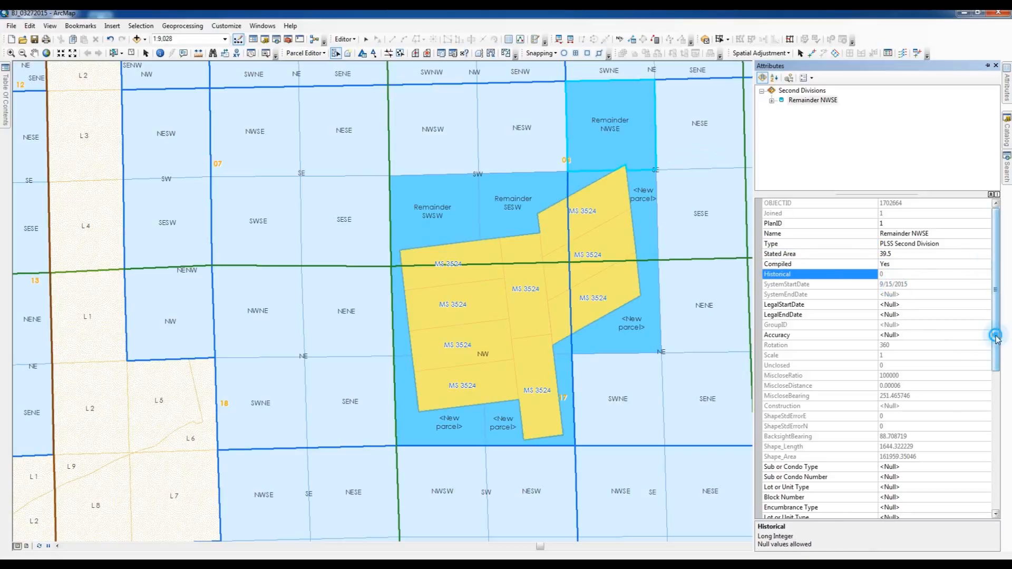
pyautogui.moveTo(996, 340); pyautogui.dragTo(983, 456)
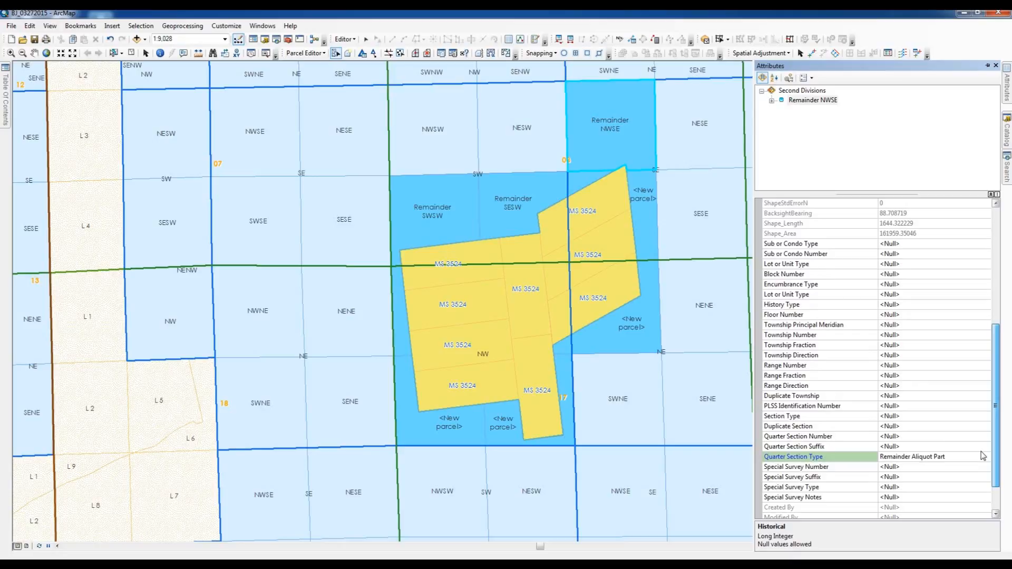
pyautogui.scroll(-4, 983, 456)
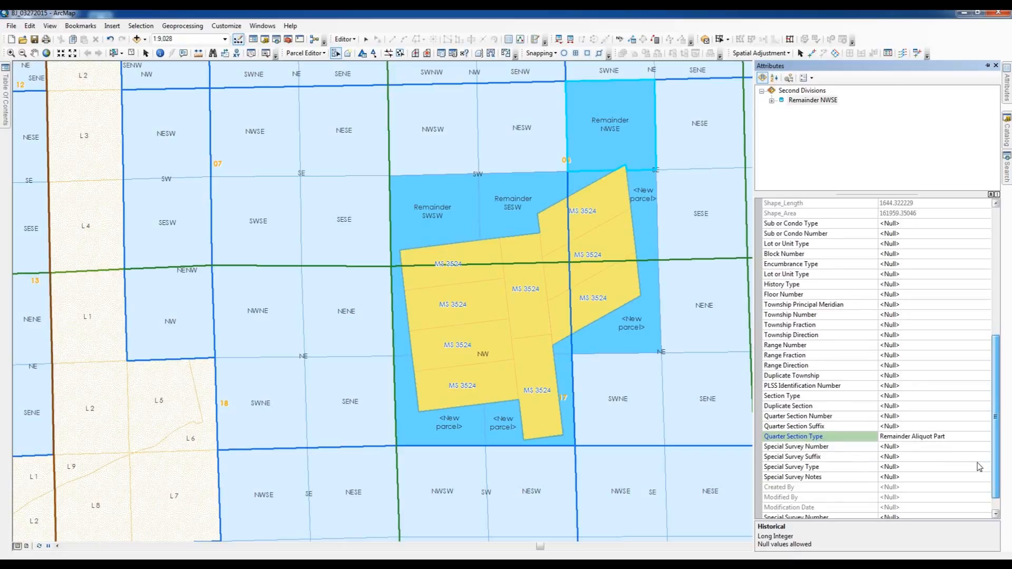
pyautogui.moveTo(995, 481); pyautogui.dragTo(1008, 311)
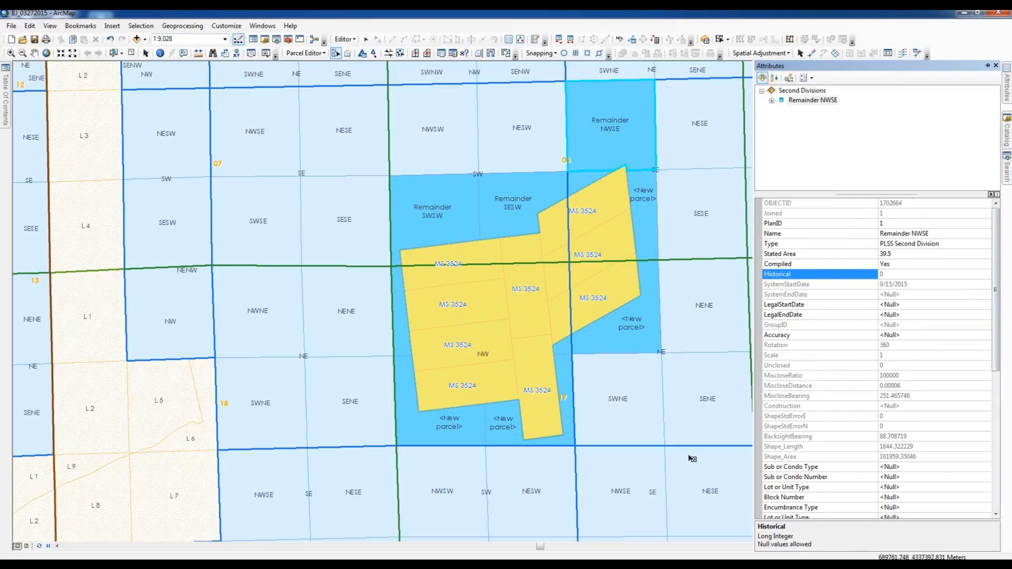
# Step: Select the unnamed remainder parcel in the SWSE of section 08, east of MS 3524, and measure its area by tracing its corners
pyautogui.click(640, 215)
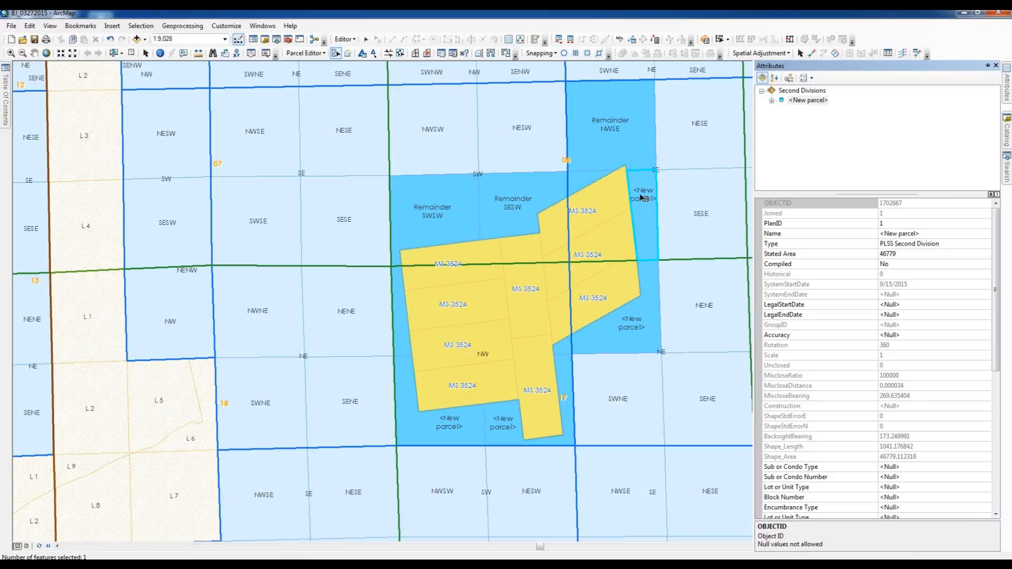
pyautogui.click(198, 53)
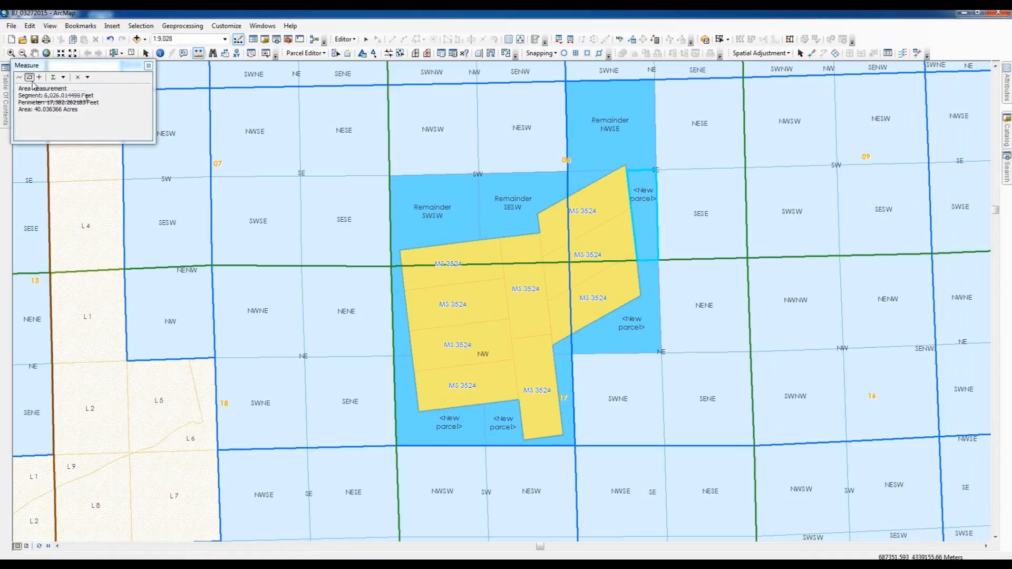
pyautogui.click(33, 86)
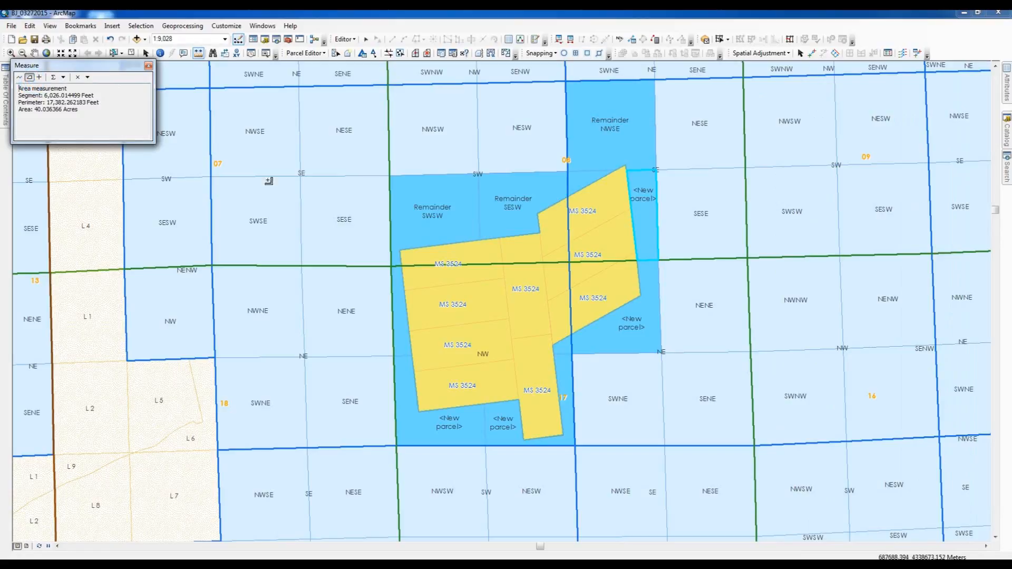
pyautogui.click(627, 170)
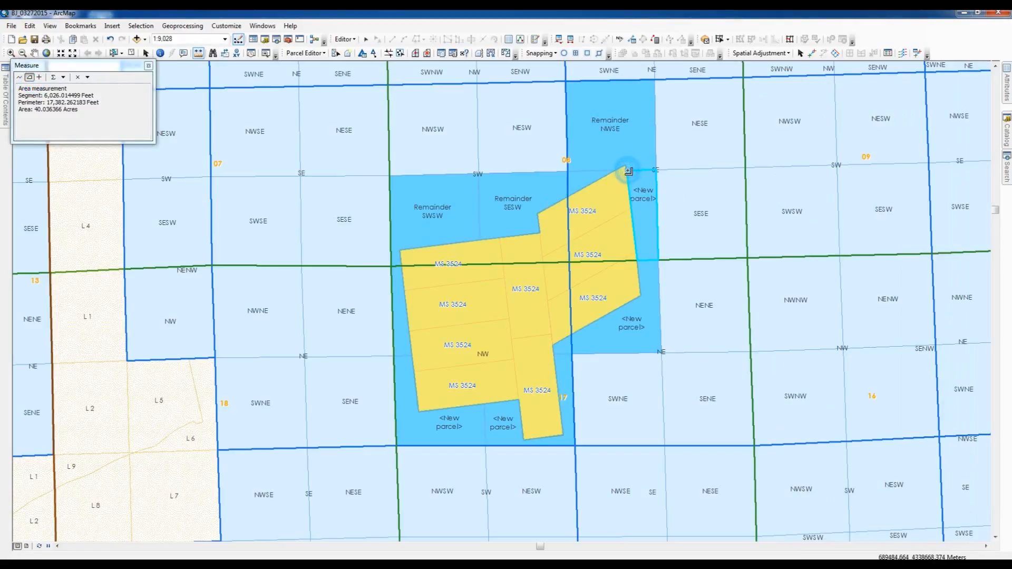
pyautogui.click(656, 171)
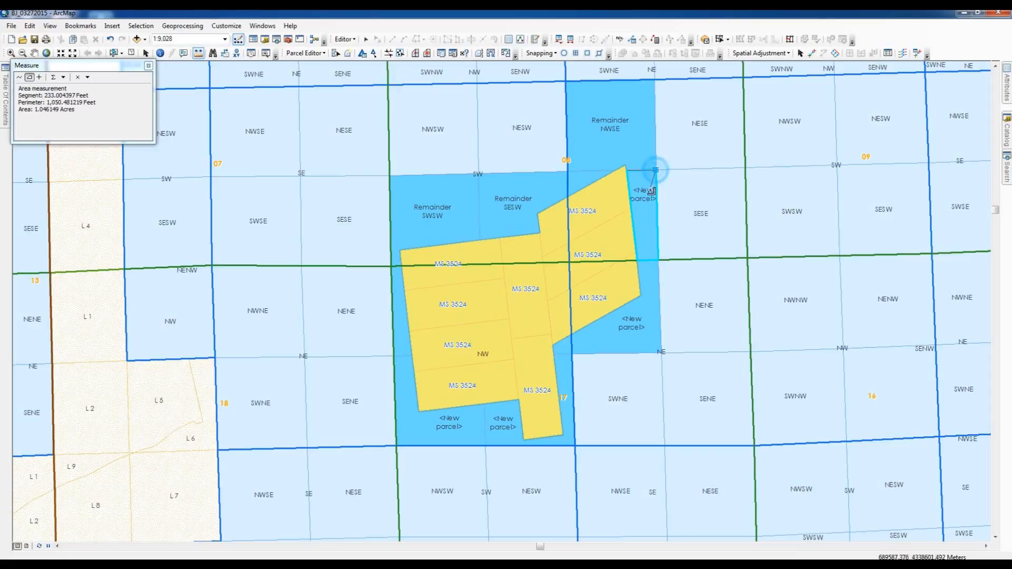
pyautogui.click(658, 261)
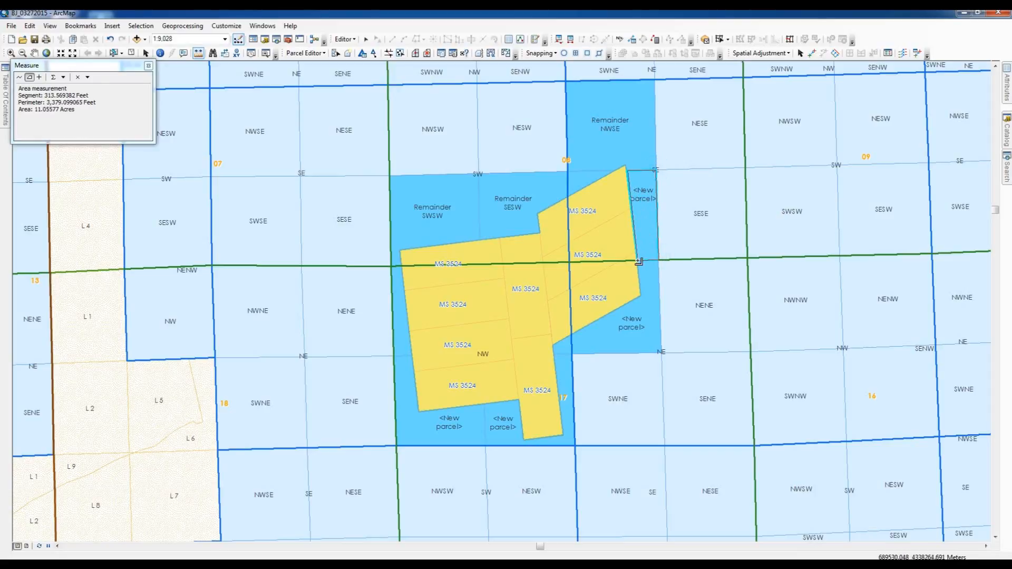
pyautogui.click(639, 261)
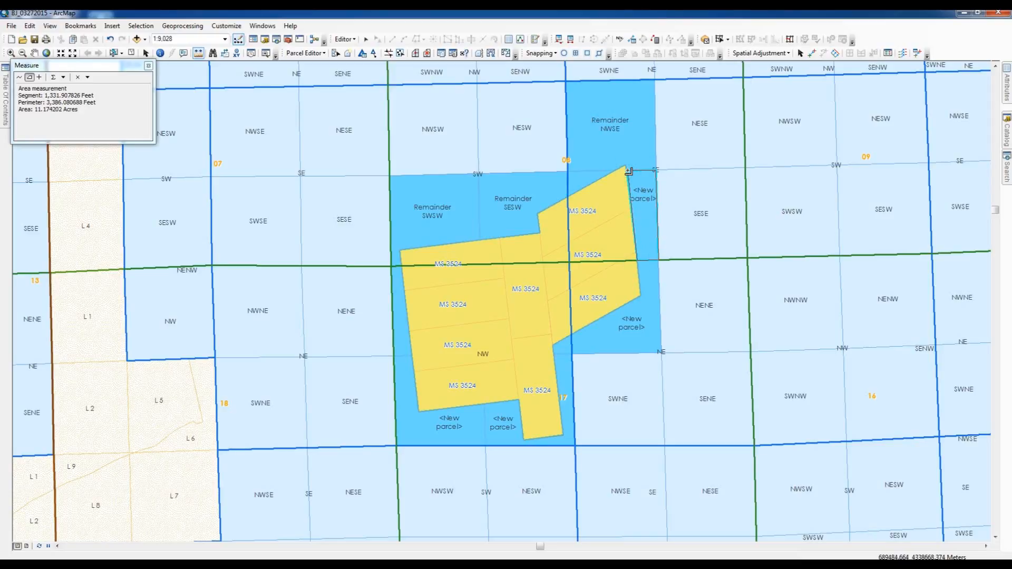
pyautogui.click(77, 77)
pyautogui.click(148, 66)
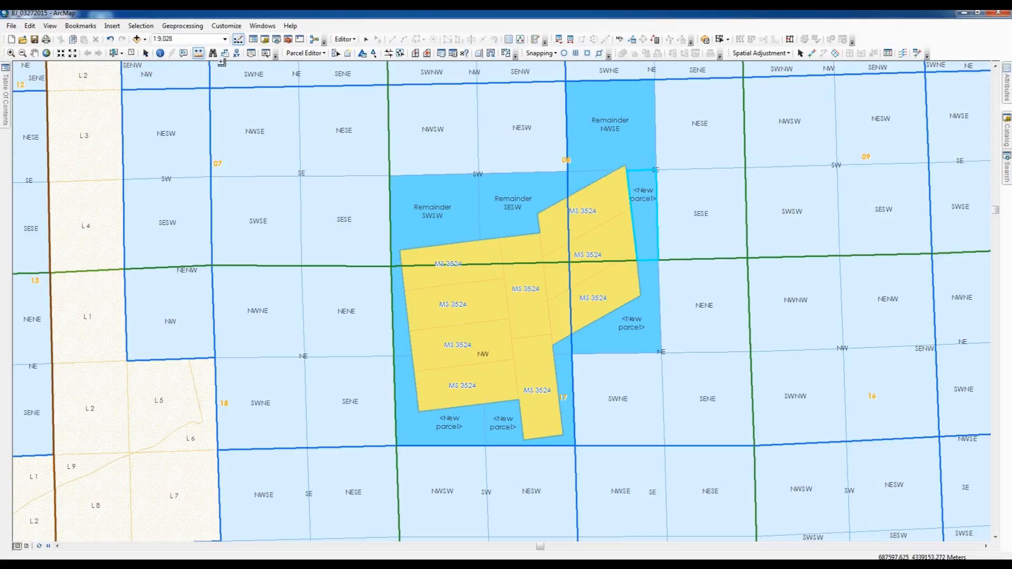